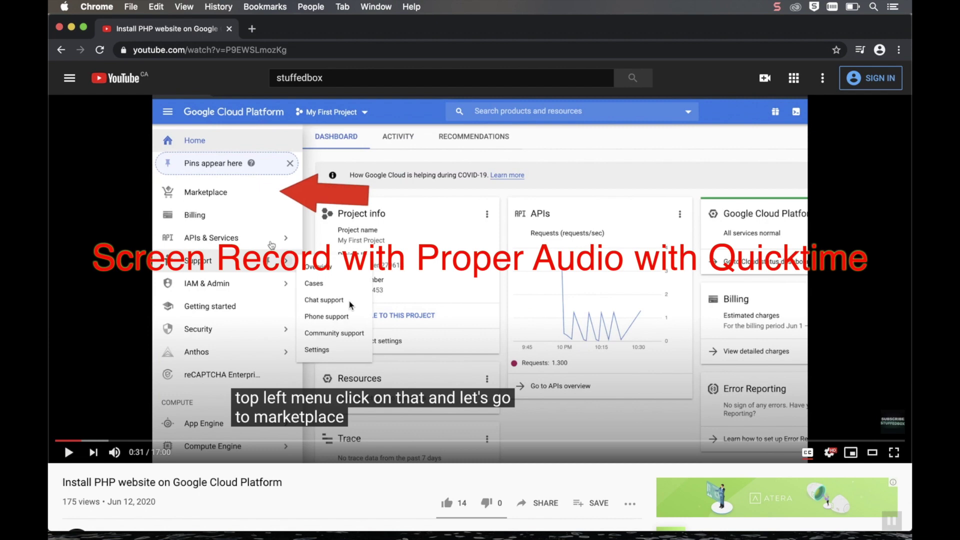
Launch QuickTime Player through Spotlight by searching 'quick'
key(super+space)
text(quick)
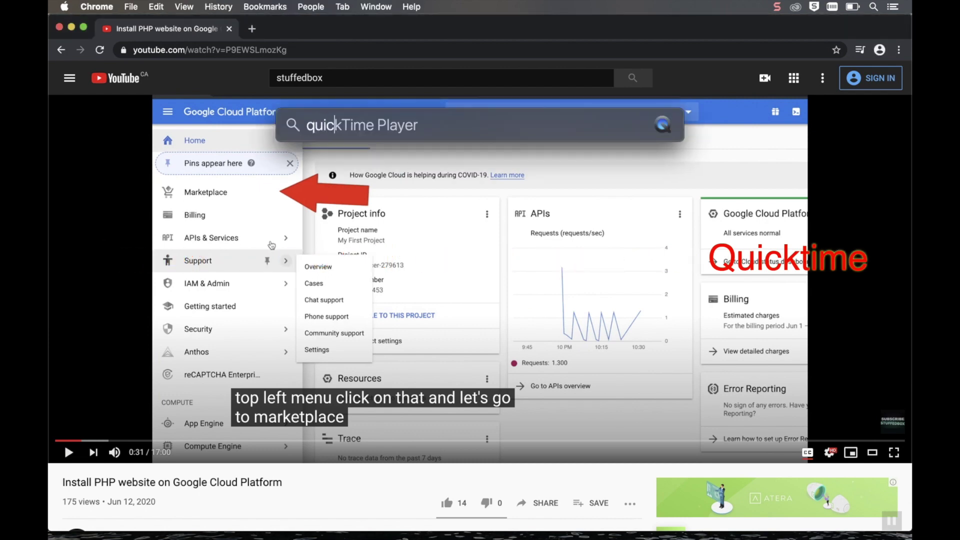
key(Return)
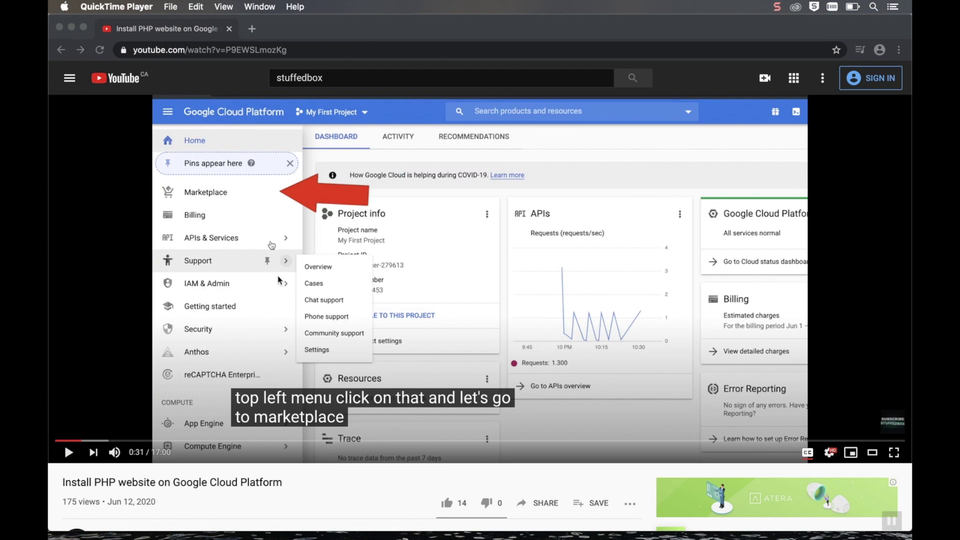
Start a new screen recording, frame the capture area over the video, and show its options
click(175, 8)
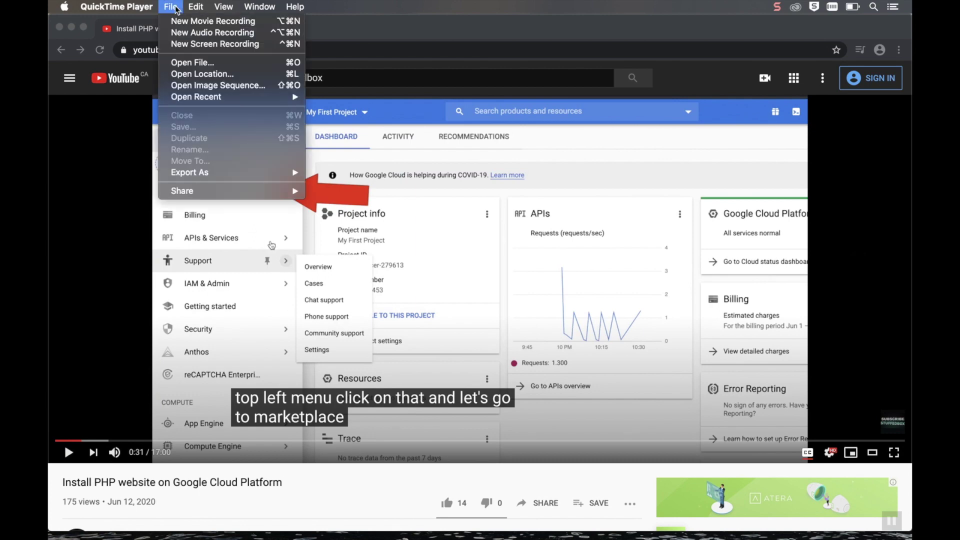
click(195, 44)
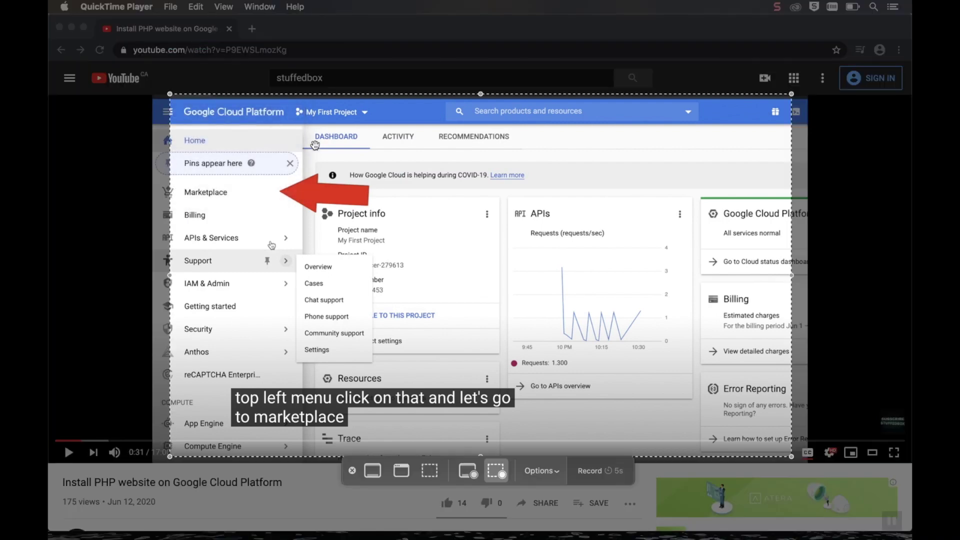
drag(350, 266, 333, 267)
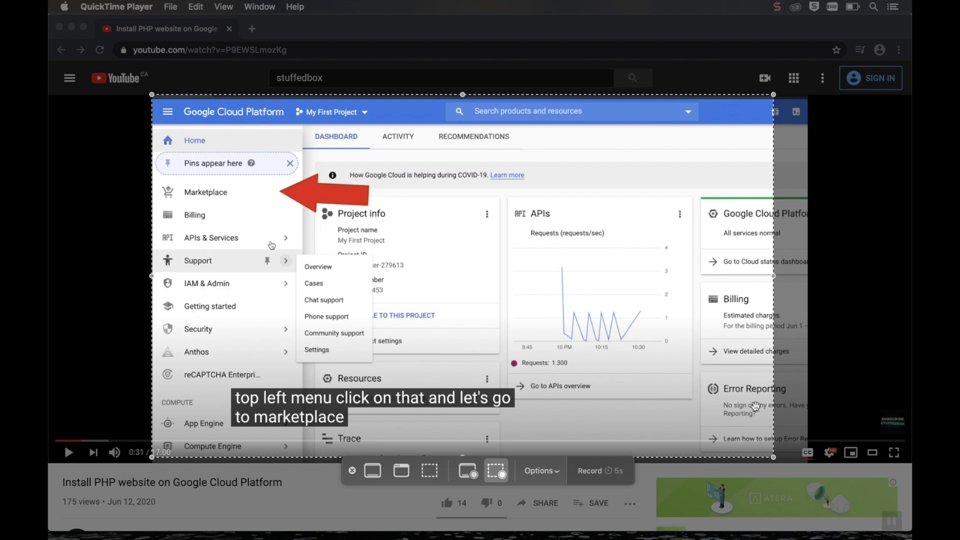
drag(776, 458, 810, 463)
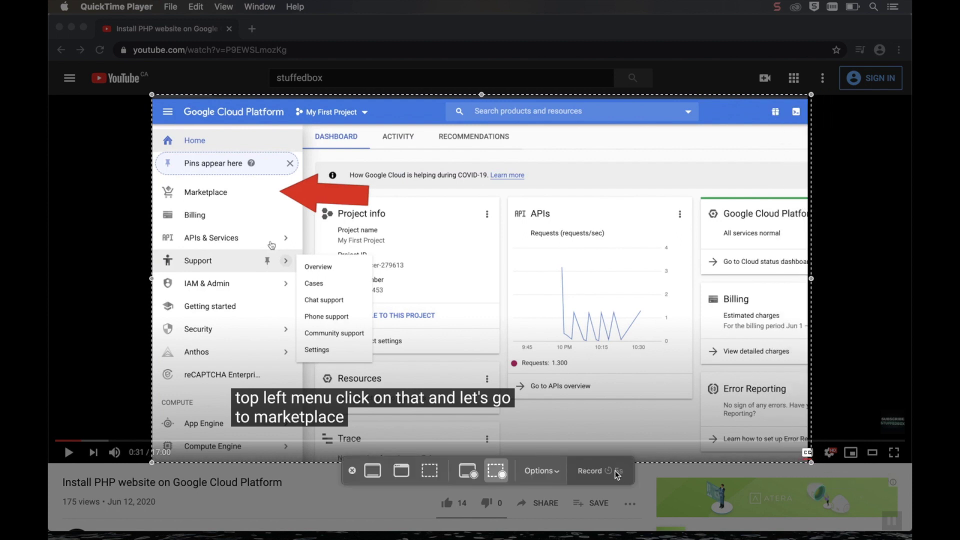
click(551, 477)
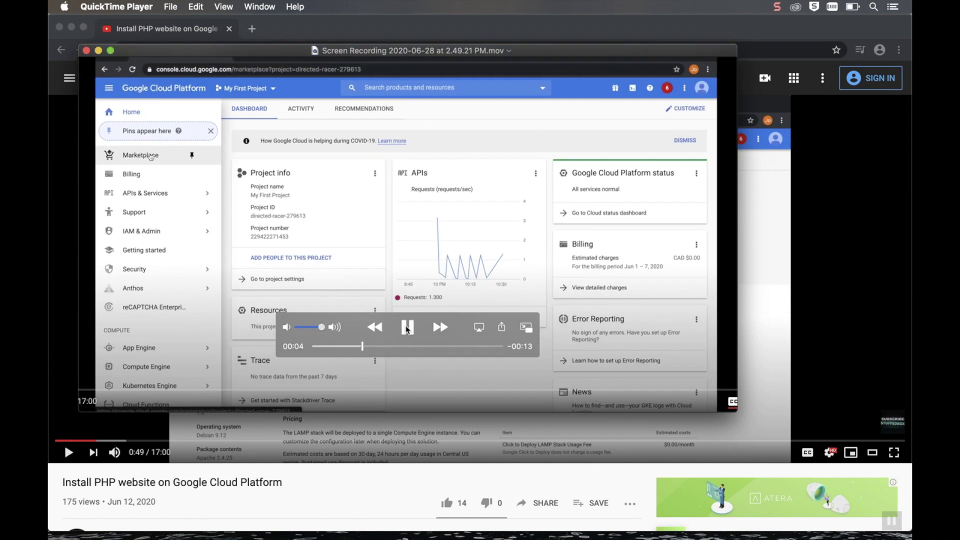
Raise the volume while playing back the recording, then open a blank Chrome tab
key(XF86AudioRaiseVolume)
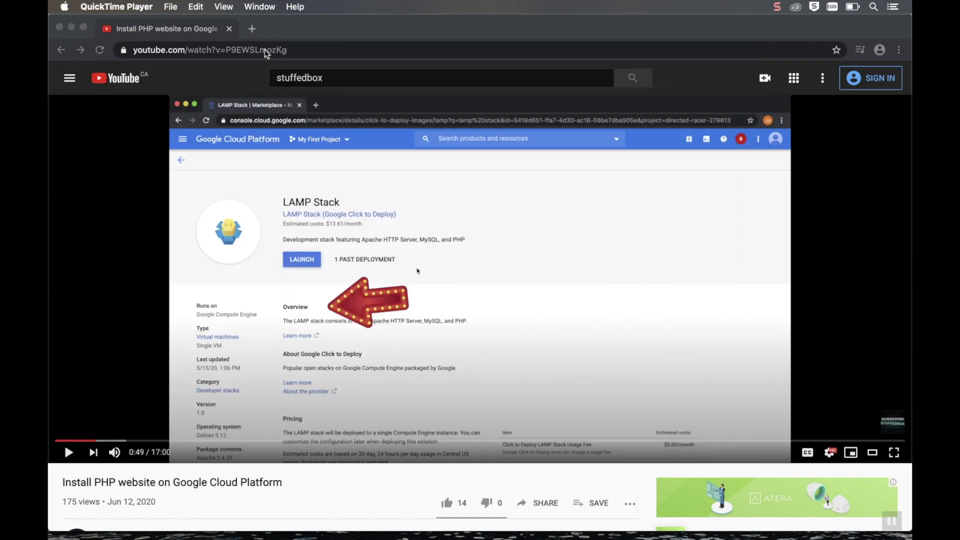
click(252, 28)
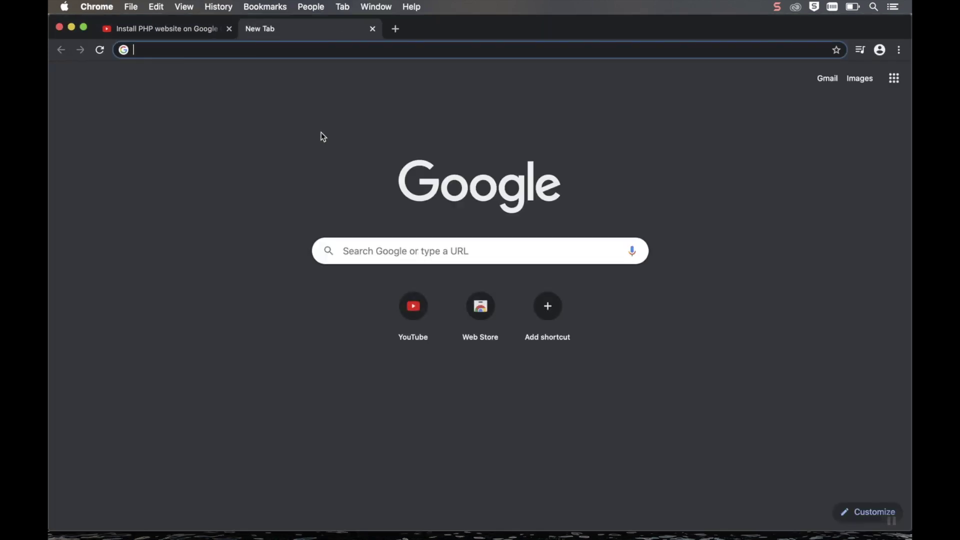
Search Google for 'soundflower mac' and open the 'Soundflower - Rogue Amoeba' result
text(soundflower)
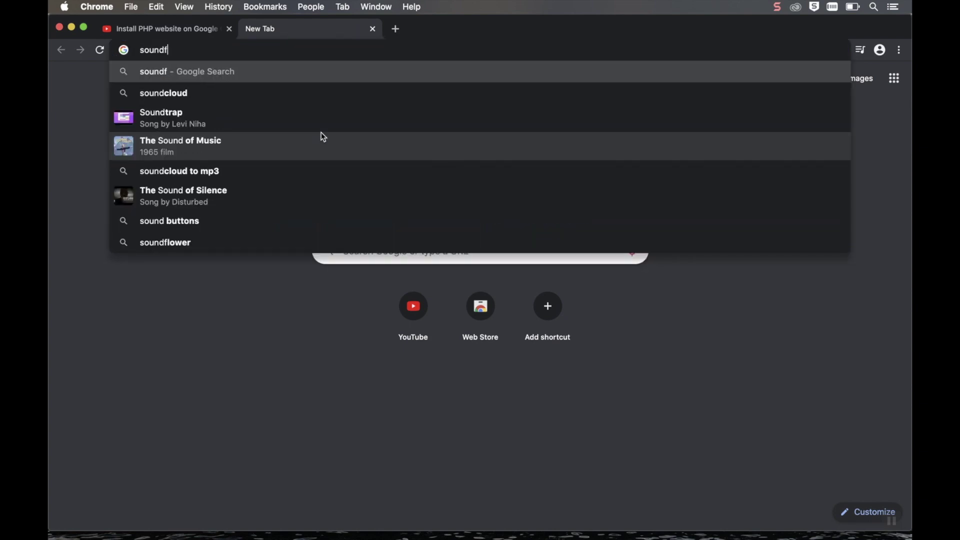
click(285, 92)
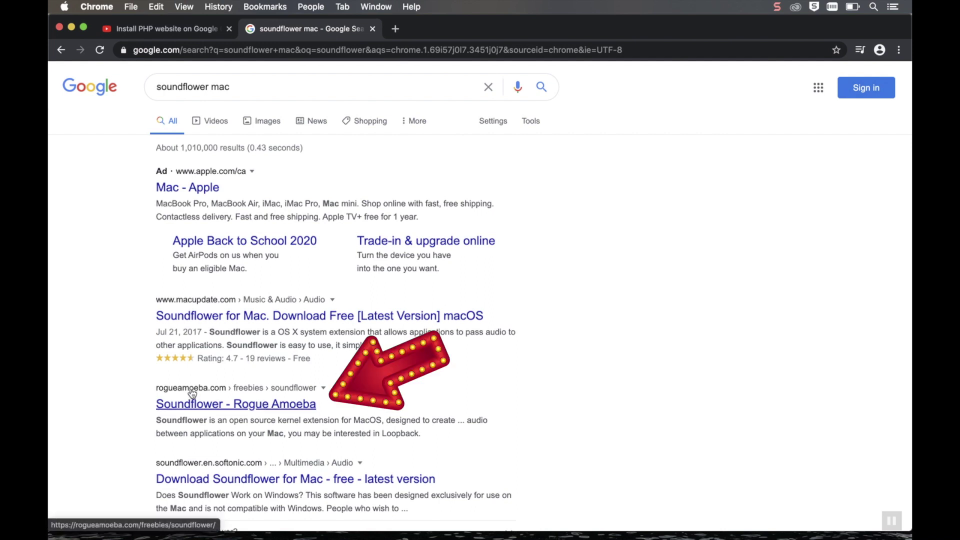
click(259, 404)
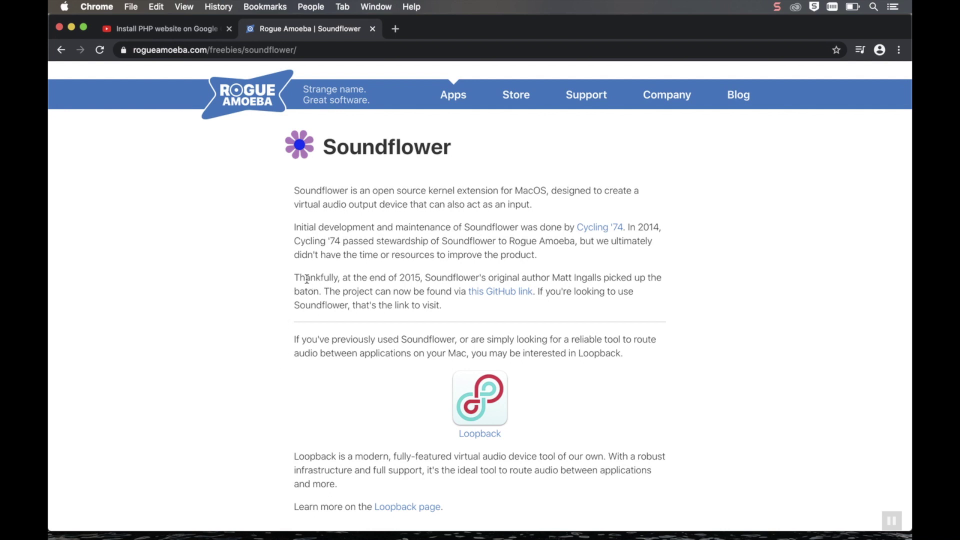
drag(307, 278, 497, 280)
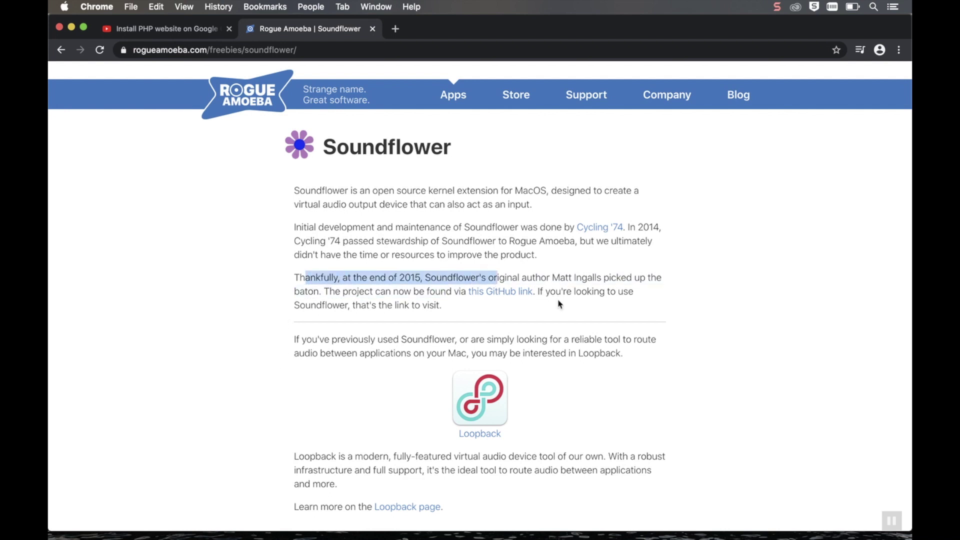
click(505, 302)
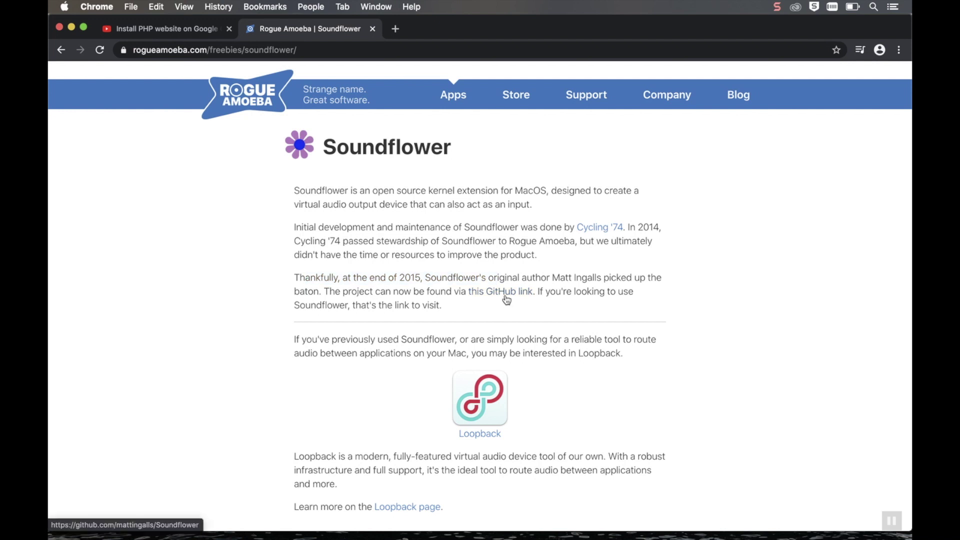
Follow the GitHub link and open the latest signed 2.0b2 release from the ReadMe
click(505, 294)
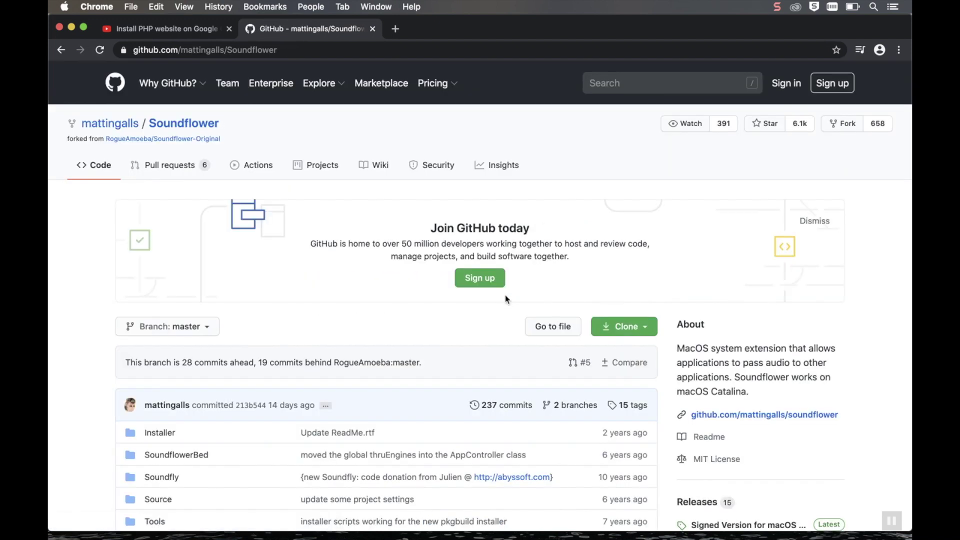
scroll(505, 299, down, 5)
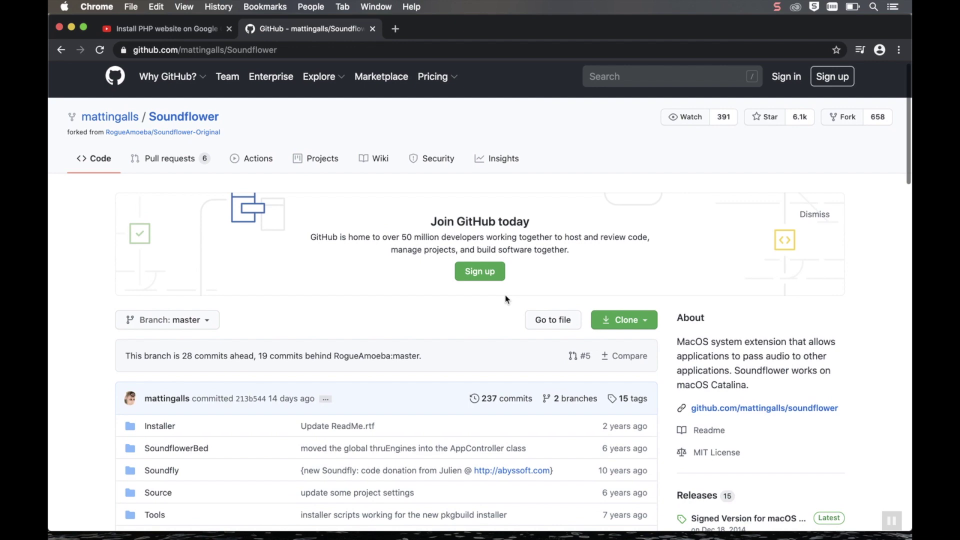
scroll(504, 299, down, 9)
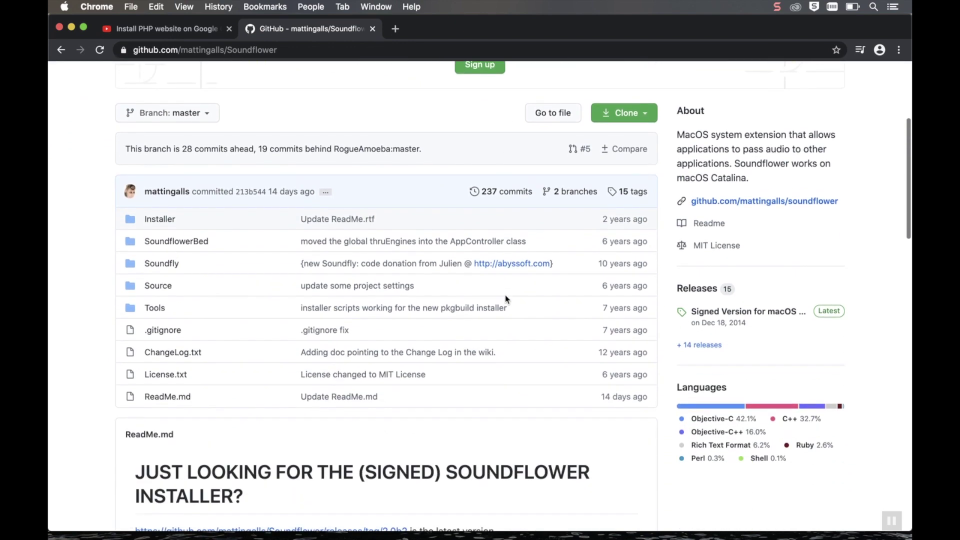
drag(187, 340, 346, 359)
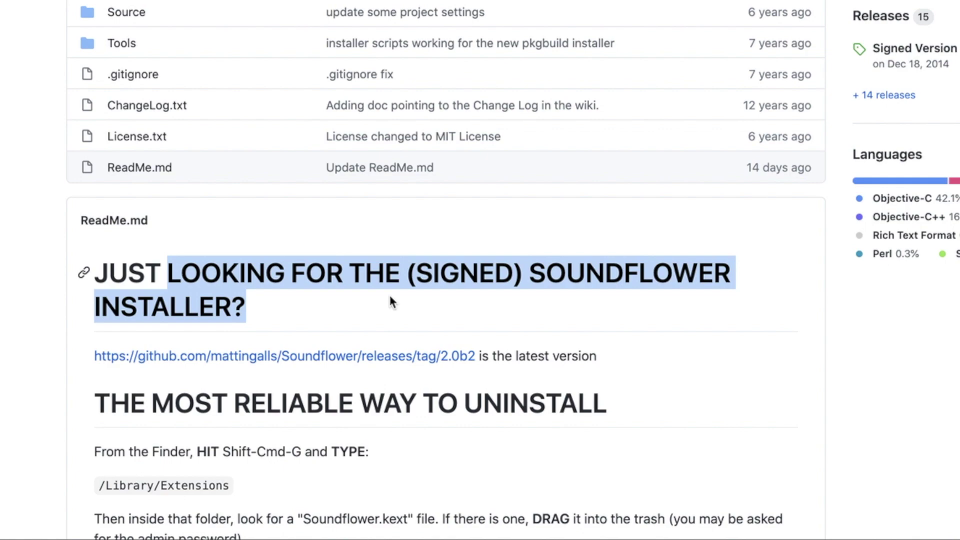
click(386, 366)
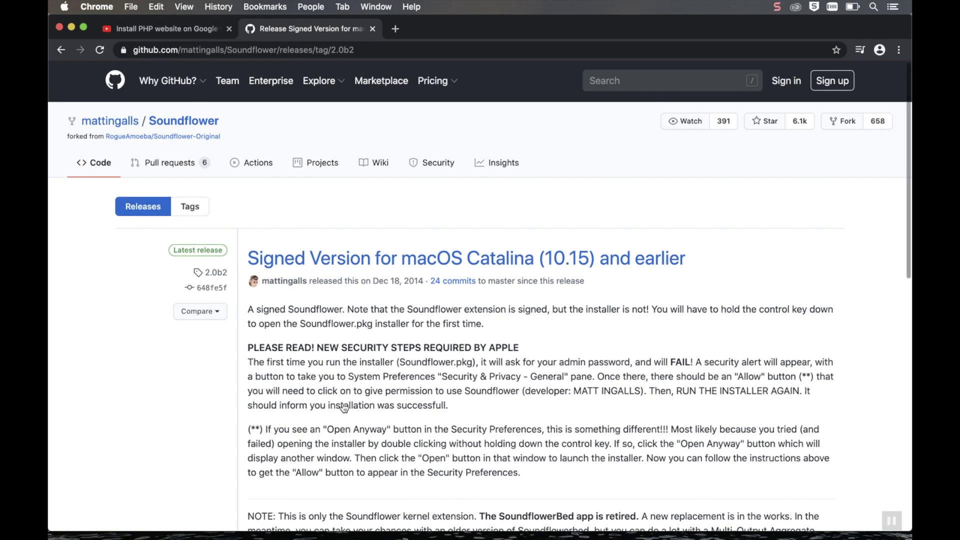
Download Soundflower-2.0b2.dmg from the release's Assets list
scroll(344, 407, down, 4)
scroll(344, 408, down, 15)
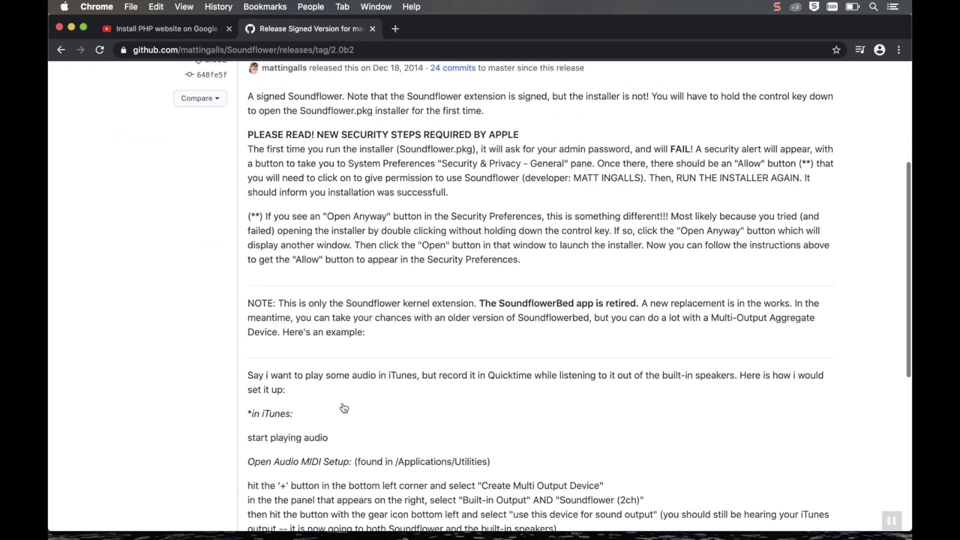
scroll(344, 407, down, 1)
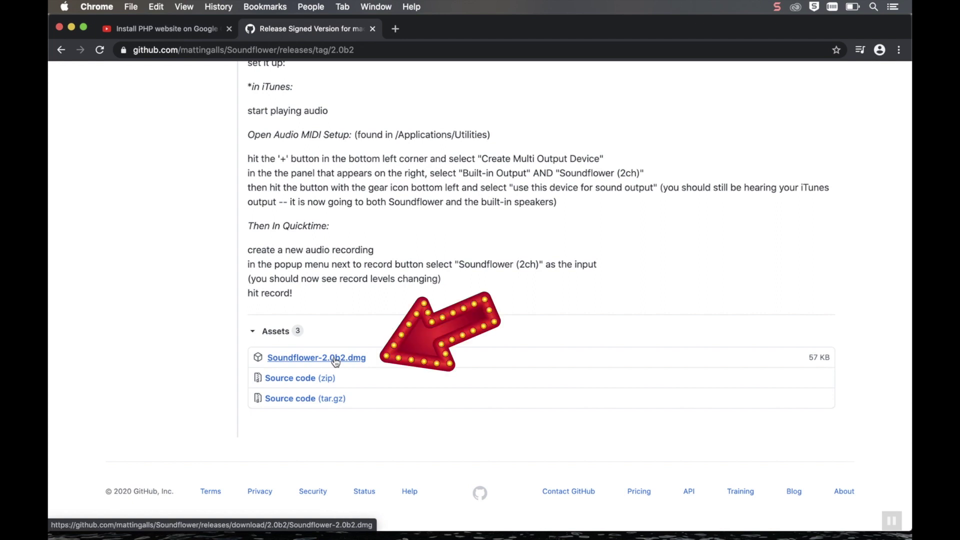
click(335, 360)
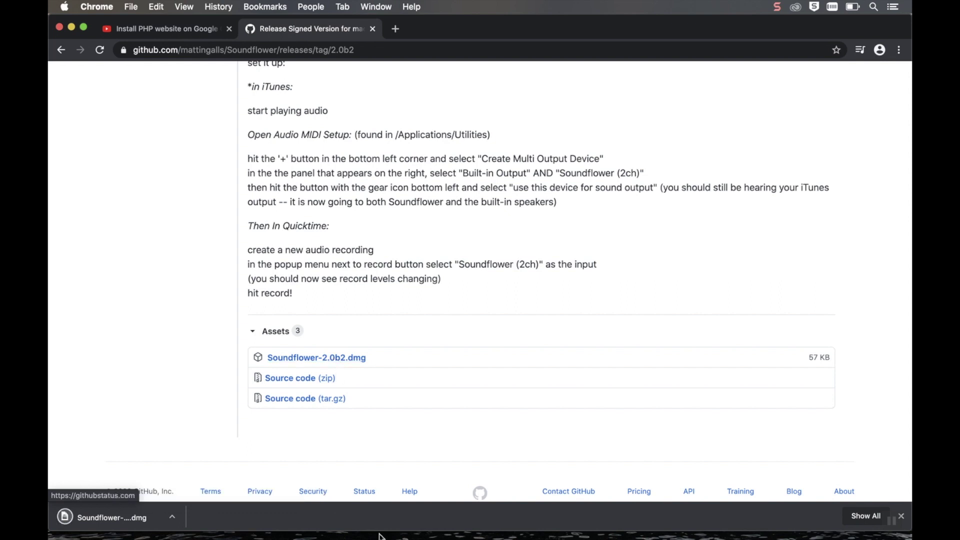
Mount the Soundflower-2.0b2 disk image, try Soundflower.pkg, and dismiss the unidentified-developer alert
click(118, 507)
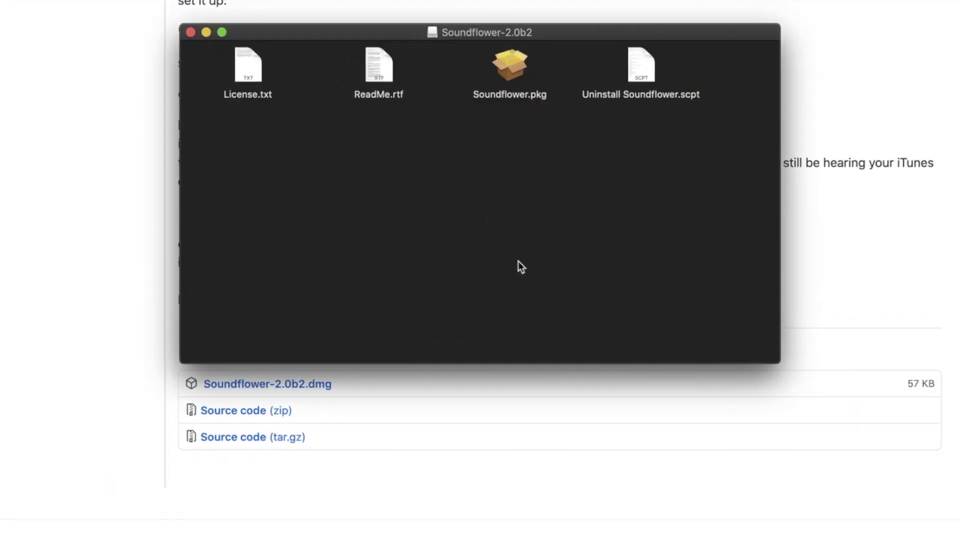
double_click(510, 66)
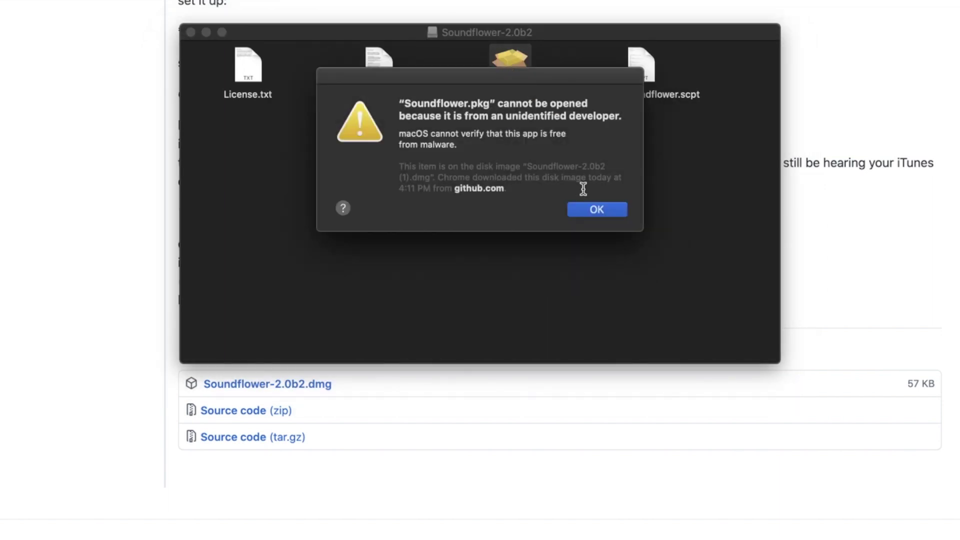
click(584, 214)
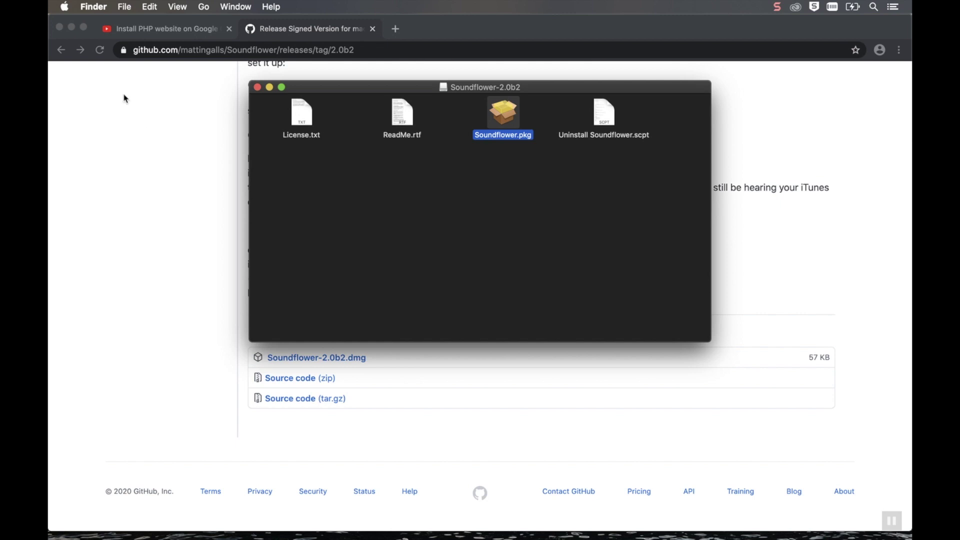
Open the Security & Privacy pane in System Preferences
click(64, 6)
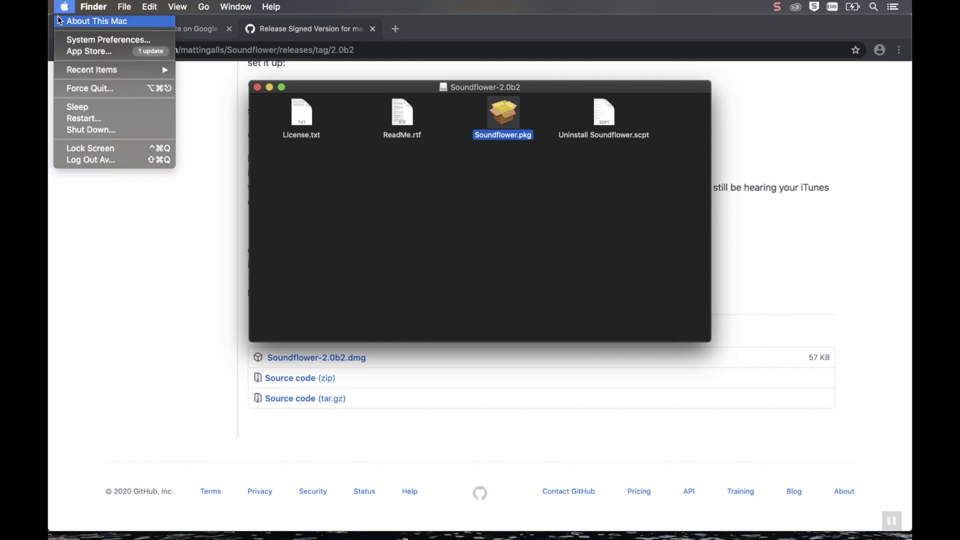
click(70, 40)
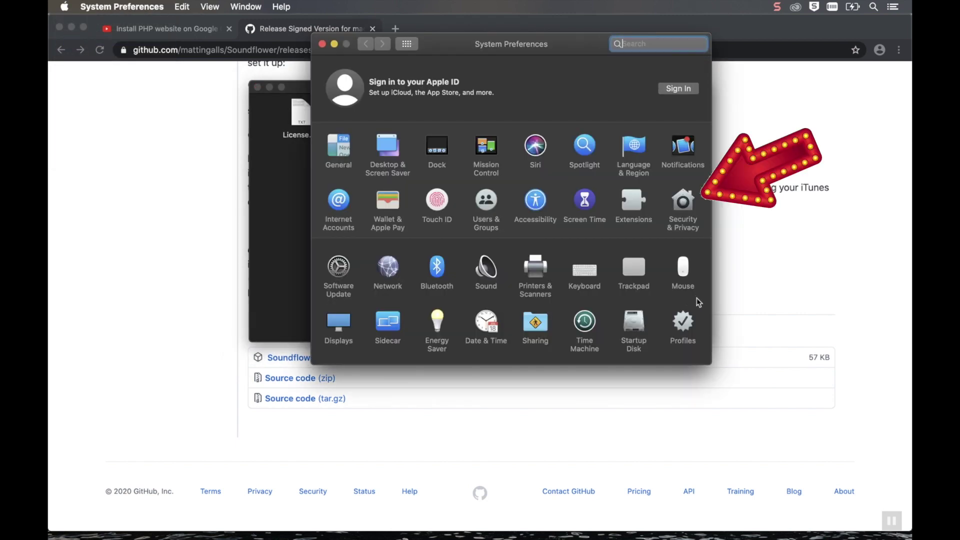
click(695, 217)
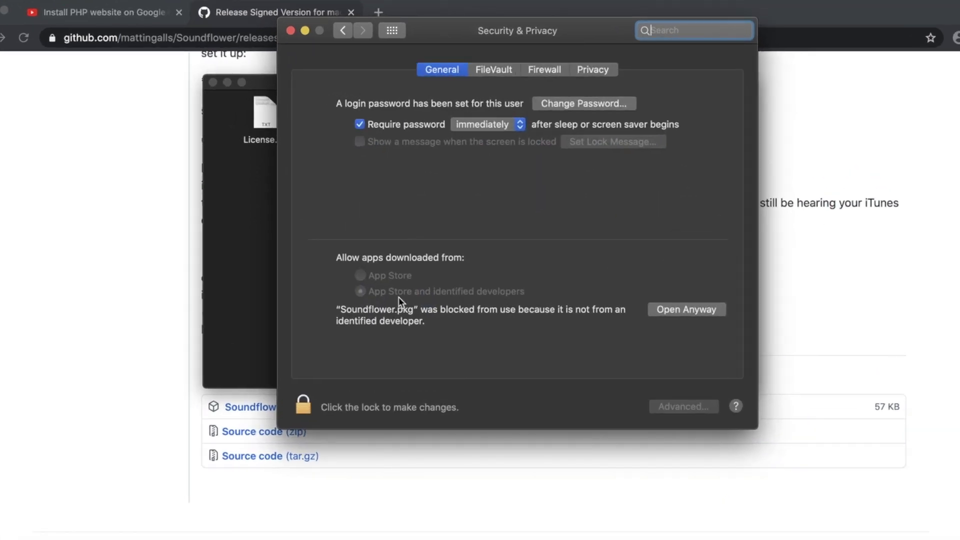
Allow Soundflower.pkg to open anyway, approving with administrator credentials
click(702, 311)
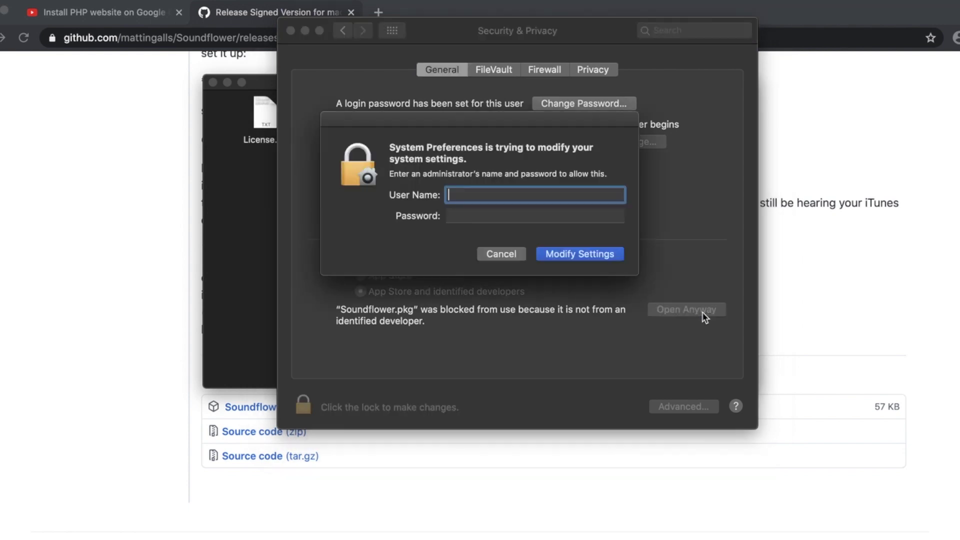
text(admin)
key(Tab)
text(••)
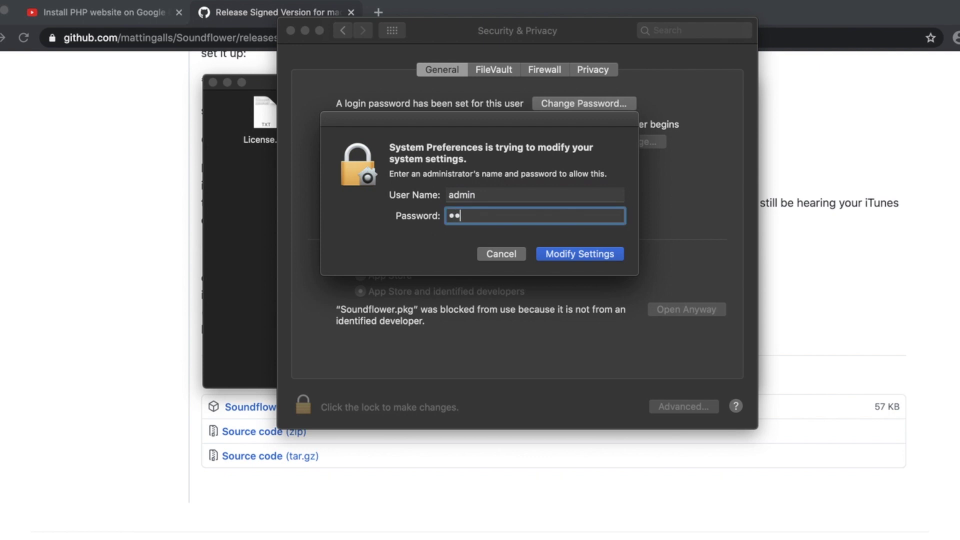
key(Return)
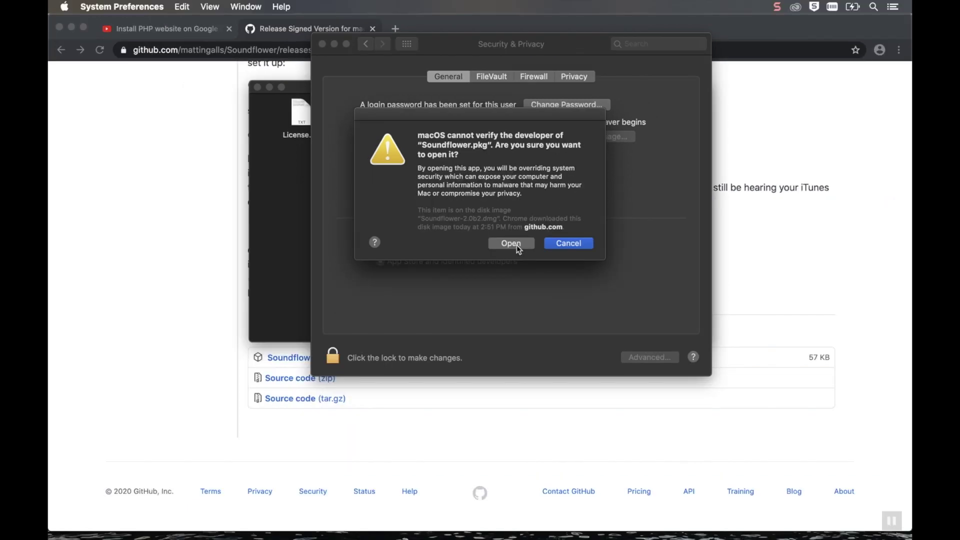
click(522, 270)
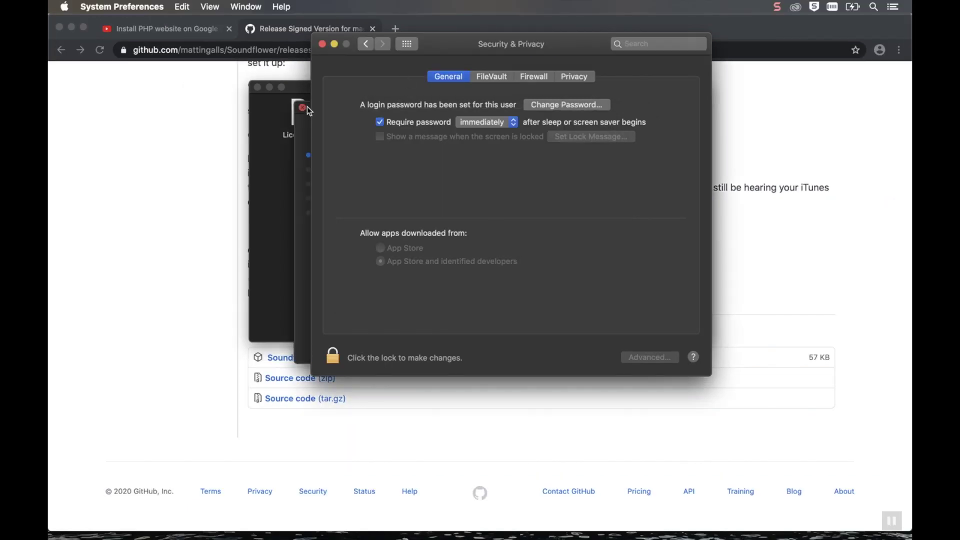
Quit System Preferences
click(420, 42)
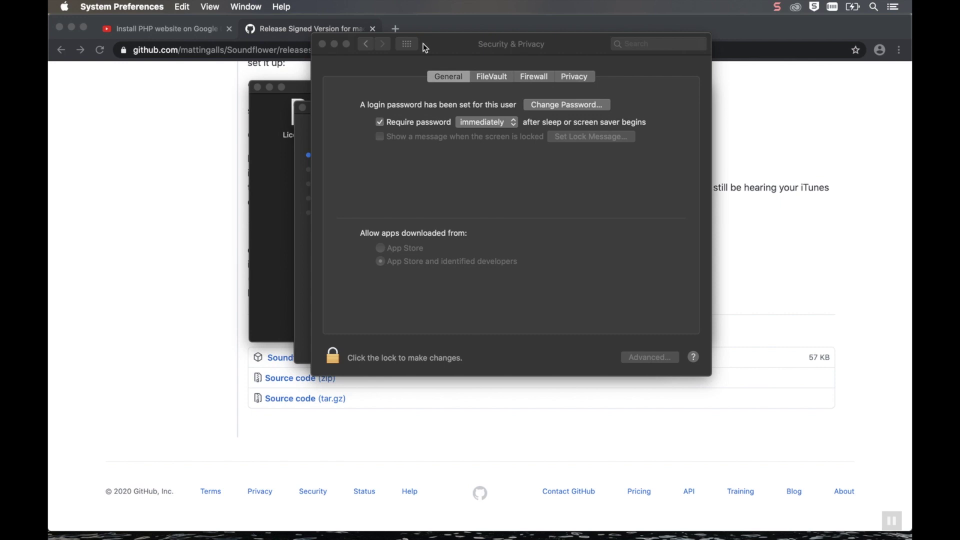
click(122, 6)
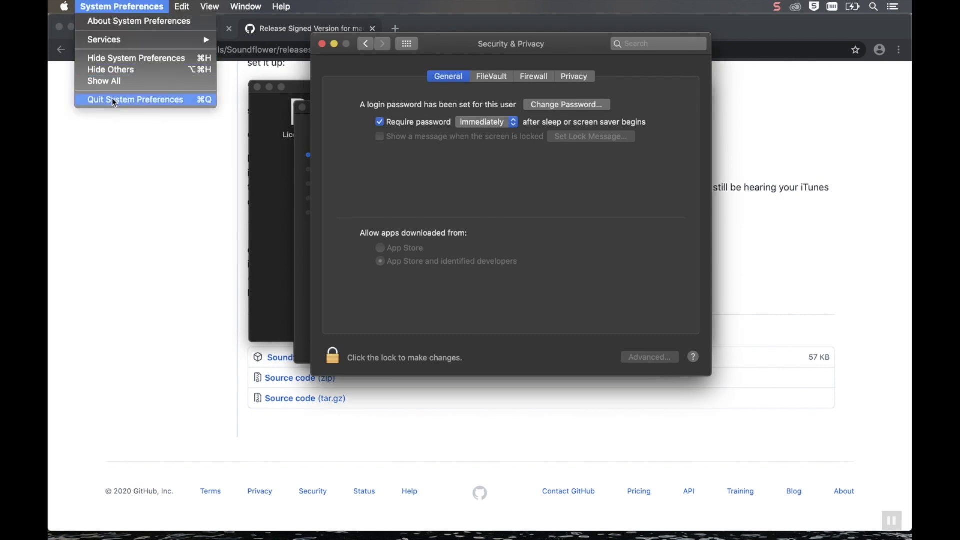
click(112, 99)
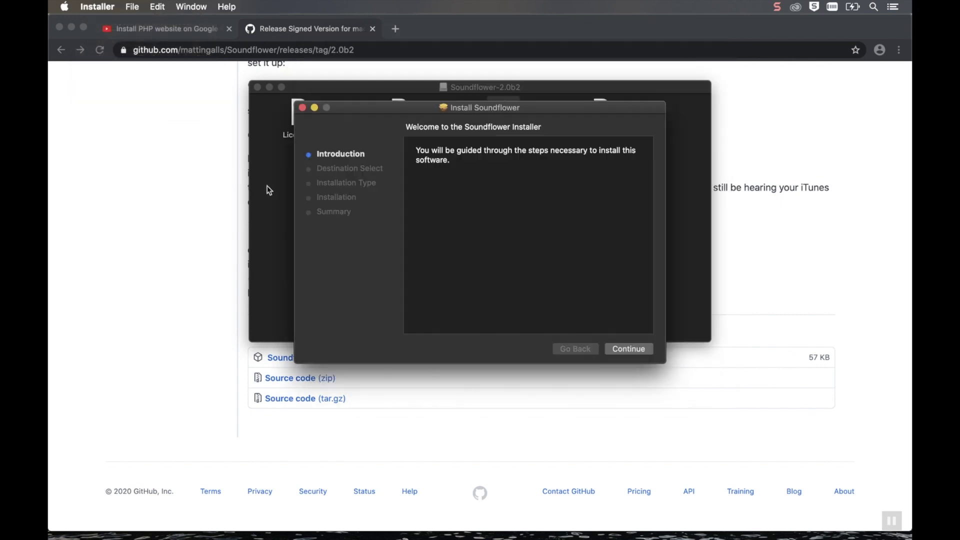
Install Soundflower on Macintosh HD, authorizing with administrator credentials
click(649, 350)
click(649, 353)
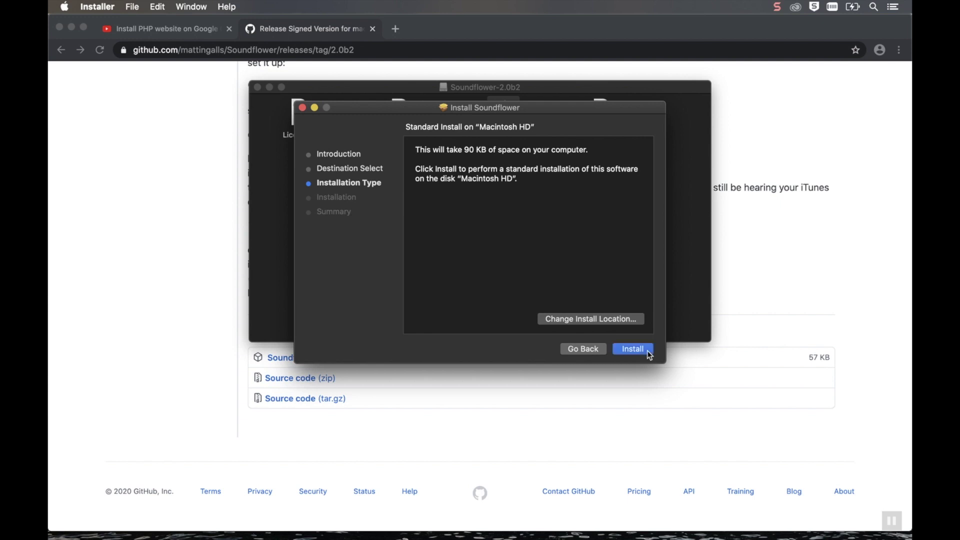
text(admin)
key(Tab)
text(••••••••••••)
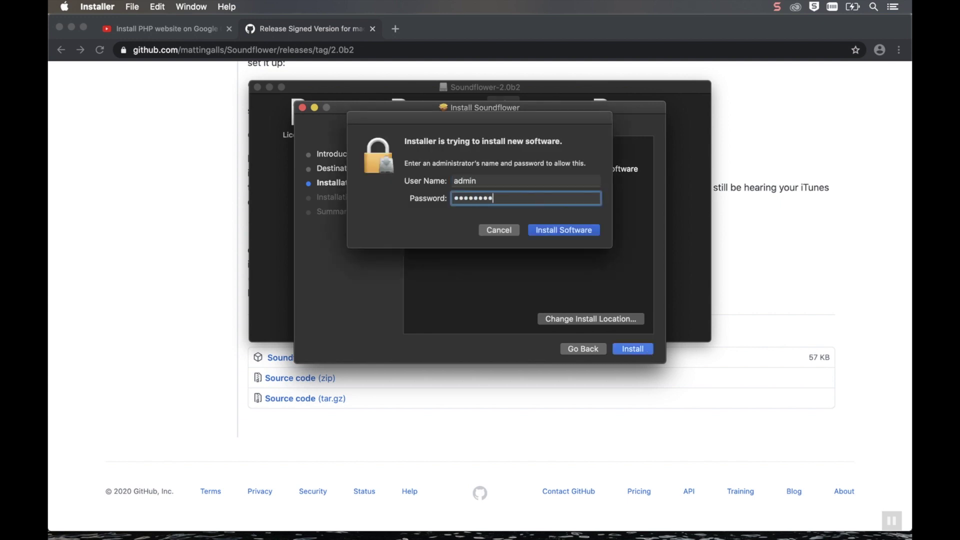
key(Return)
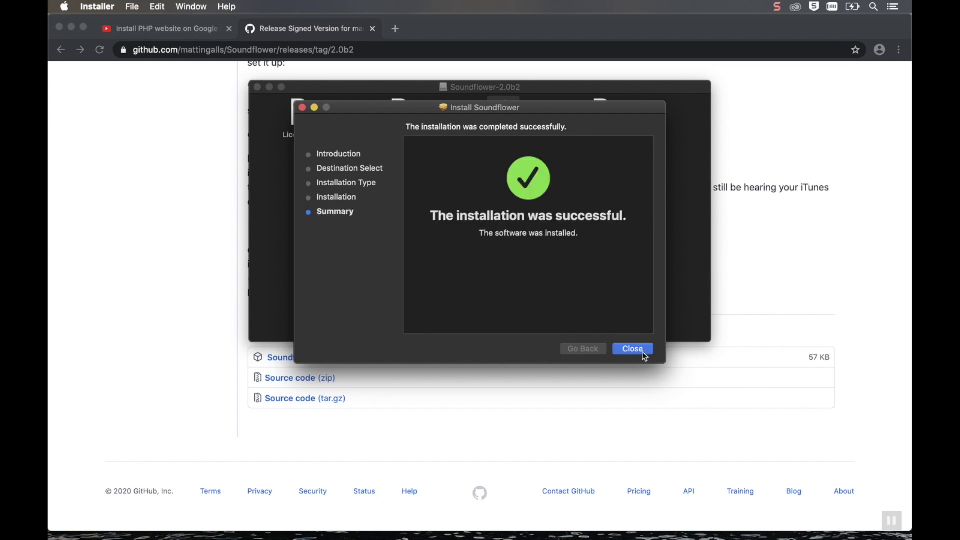
Close the finished installer, move it to the Trash, and allow Downloads access
click(615, 348)
click(567, 183)
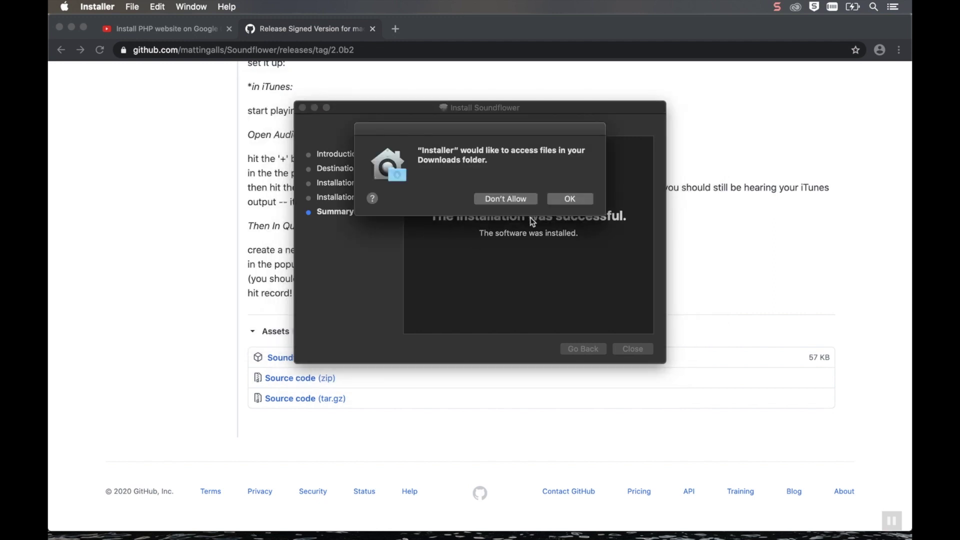
click(577, 201)
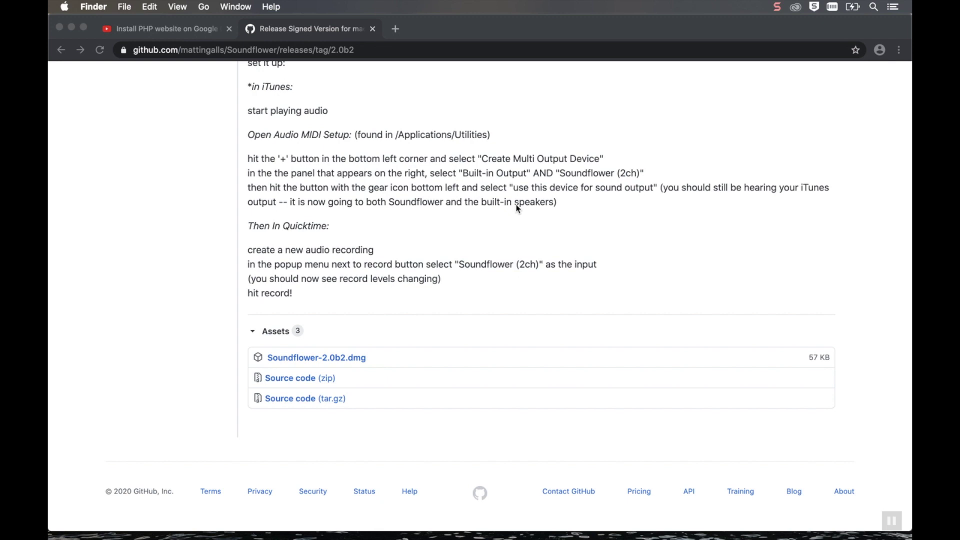
Launch Audio MIDI Setup through Spotlight by searching 'aud'
key(super+space)
text(aud)
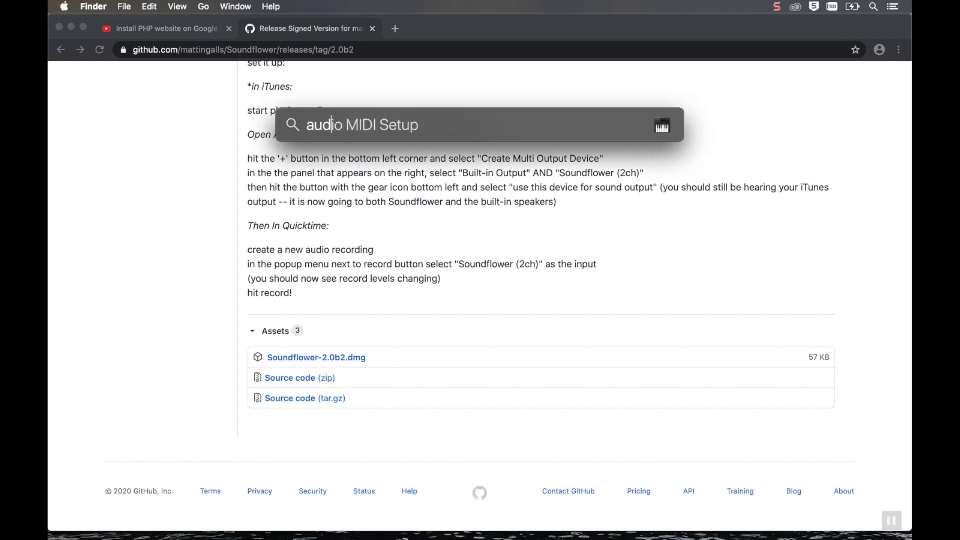
key(Return)
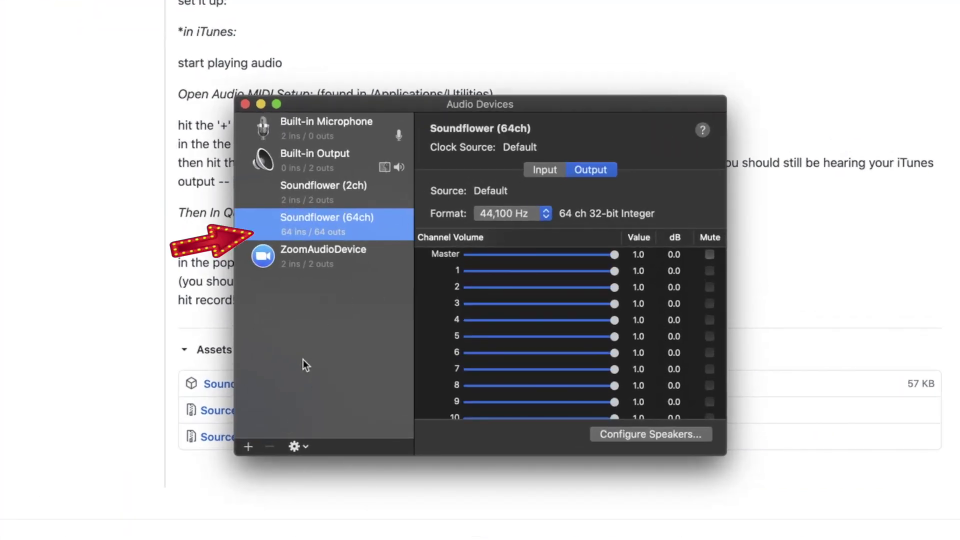
Create an Aggregate Device using Built-in Microphone and Built-in Output
click(297, 446)
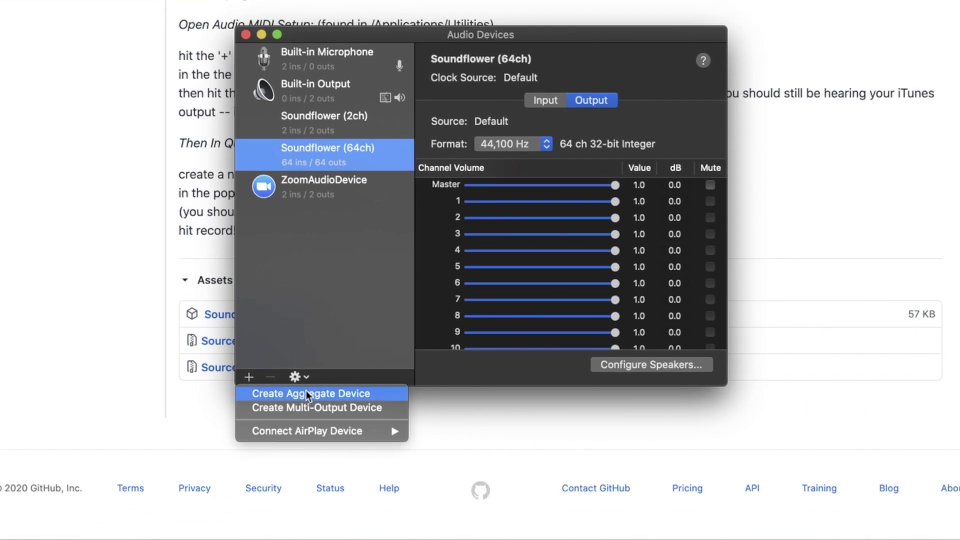
click(311, 394)
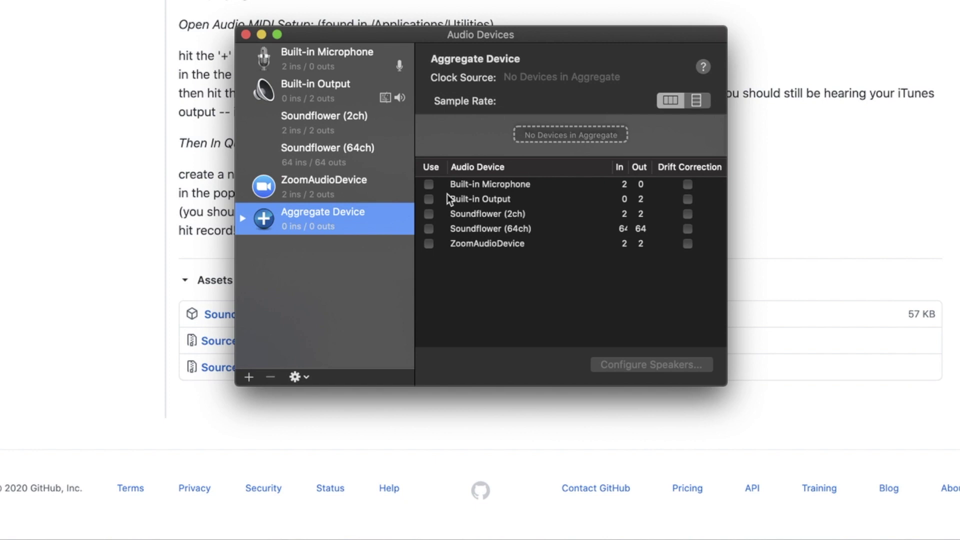
click(429, 184)
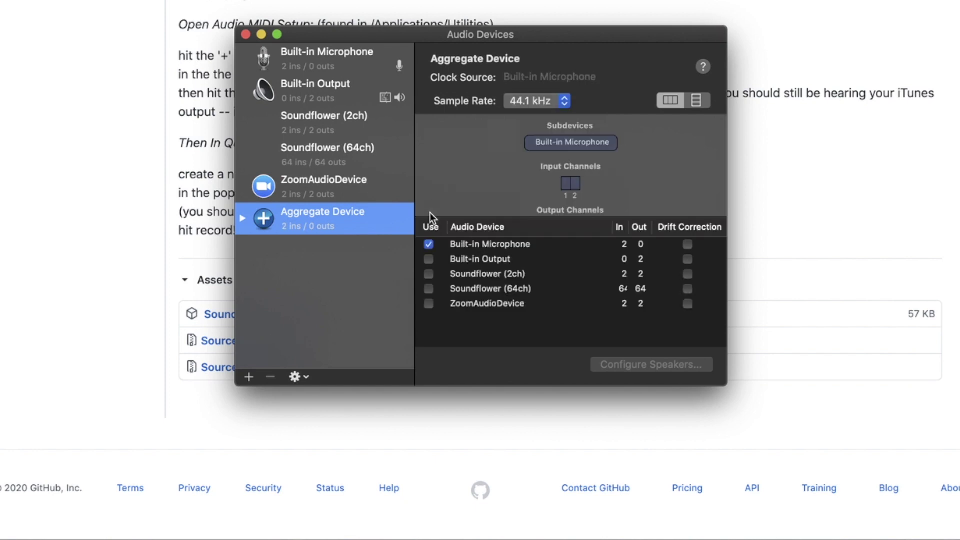
click(428, 260)
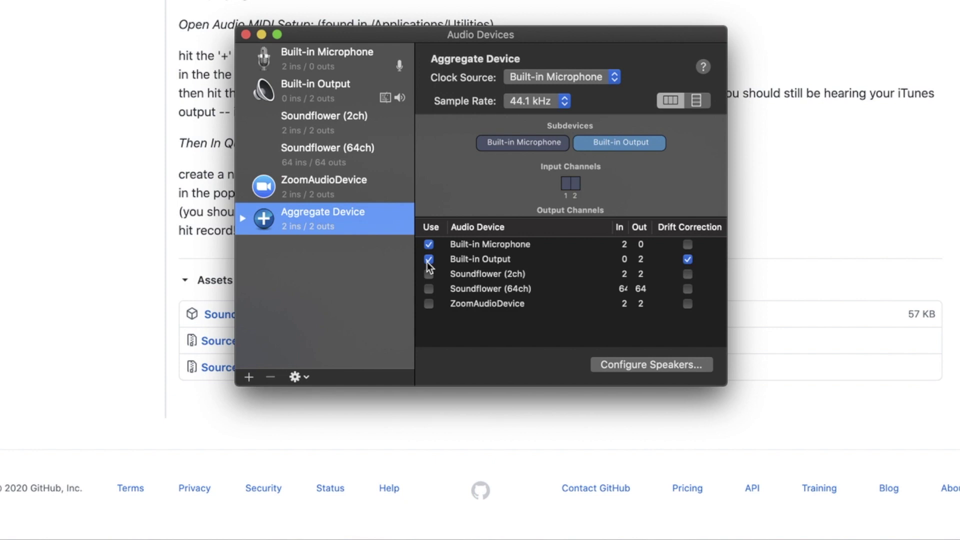
Create a Multi-Output Device adding Soundflower (2ch) and (64ch), then close Audio Devices
click(248, 378)
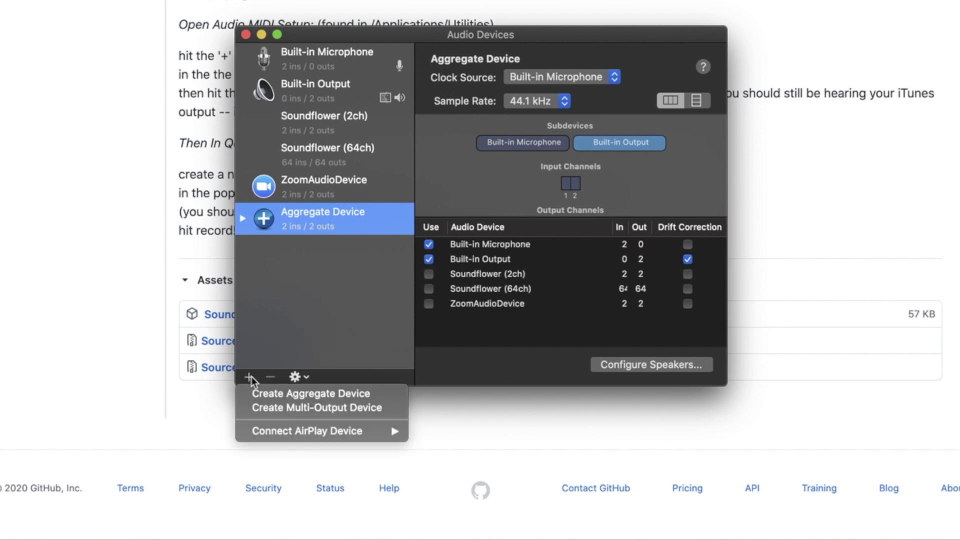
click(270, 412)
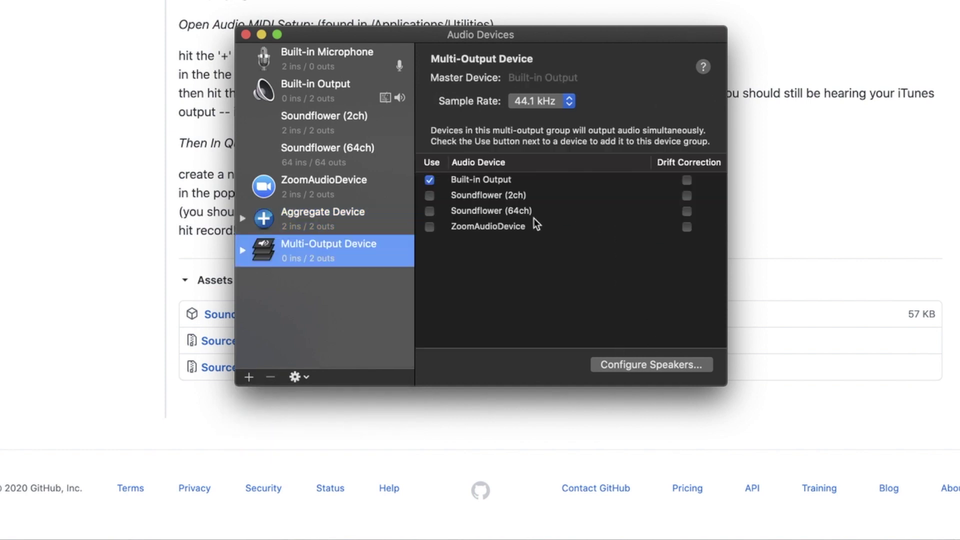
click(430, 195)
click(429, 211)
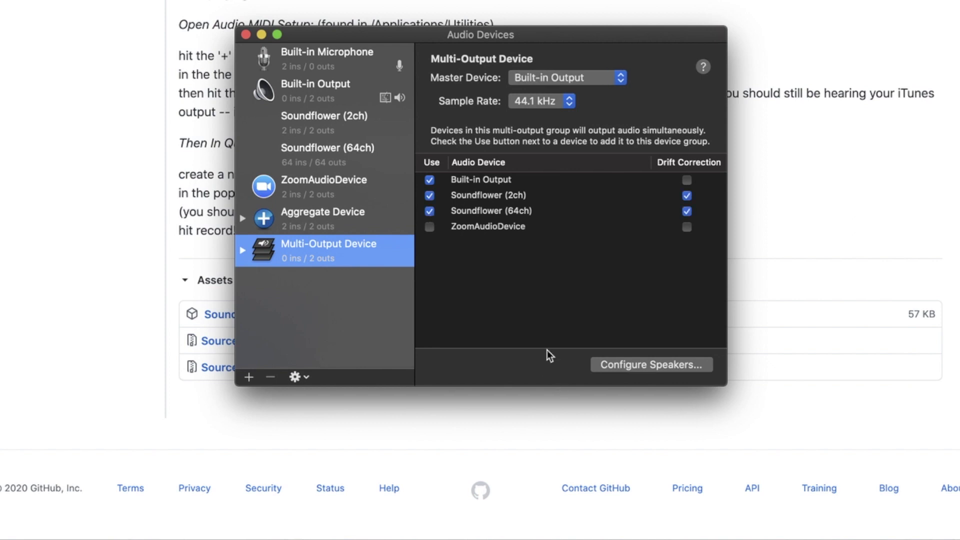
click(245, 34)
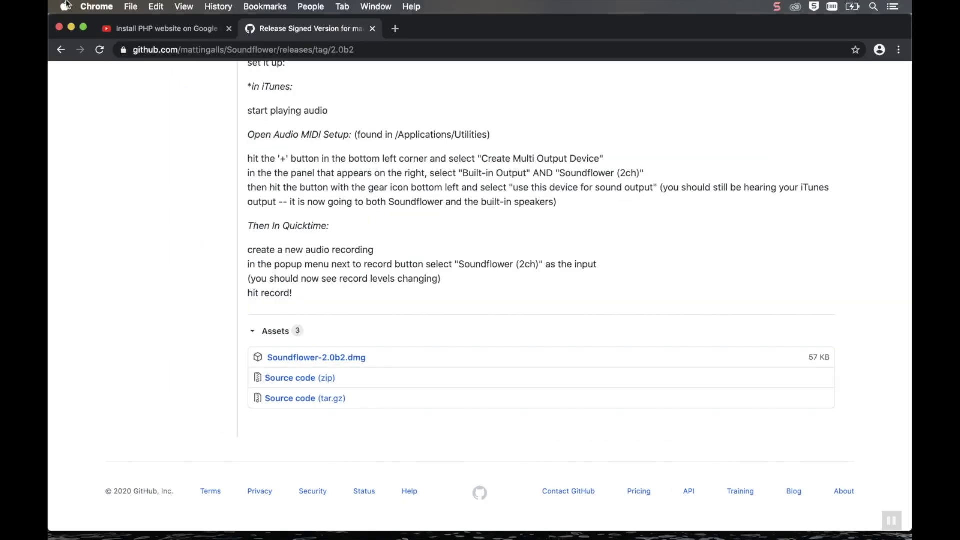
Open the Sound pane in System Preferences
click(64, 7)
click(85, 39)
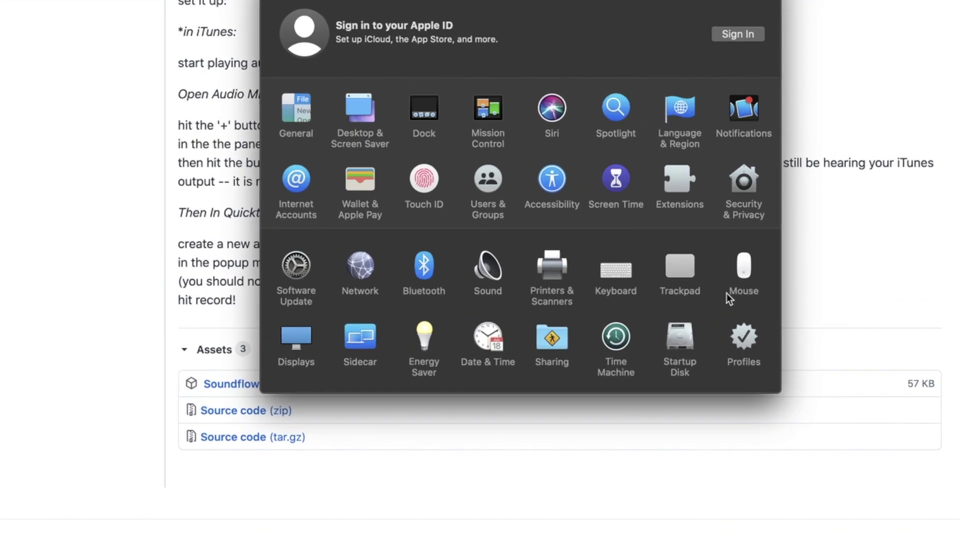
click(498, 269)
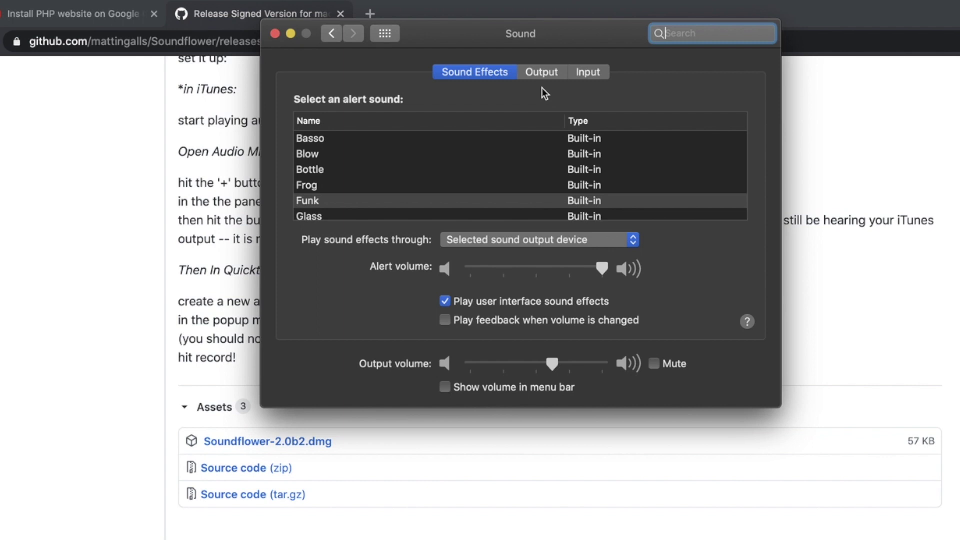
Set sound output to Multi-Output Device and sound input to Aggregate Device
click(543, 72)
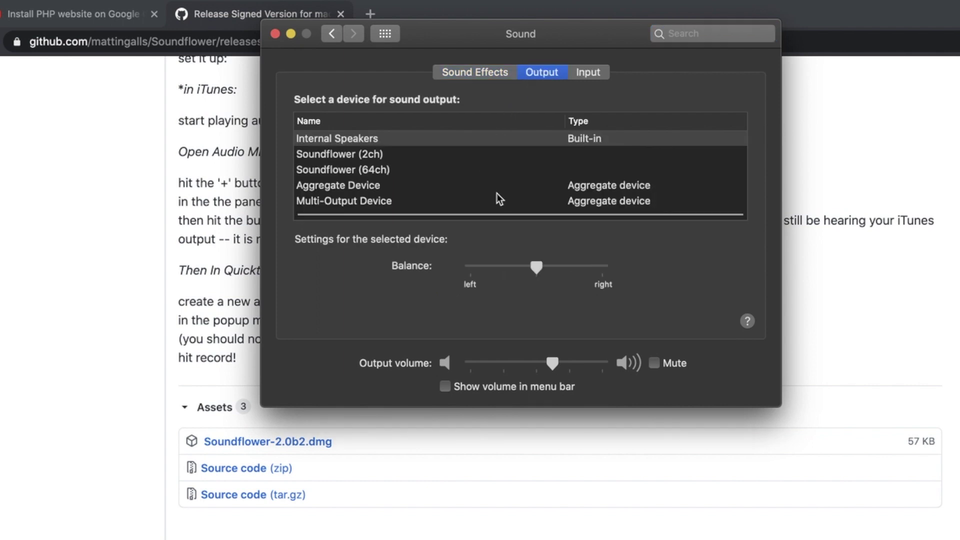
click(495, 200)
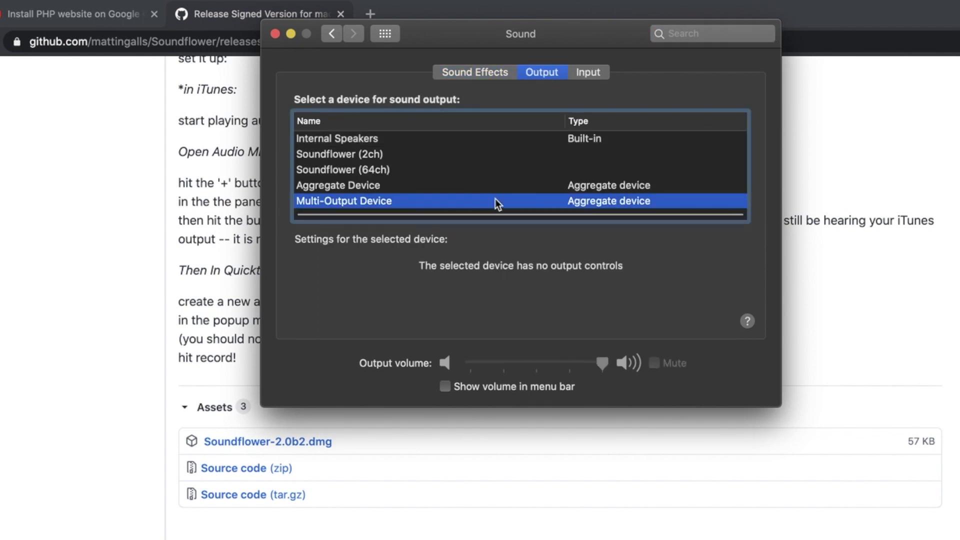
click(598, 73)
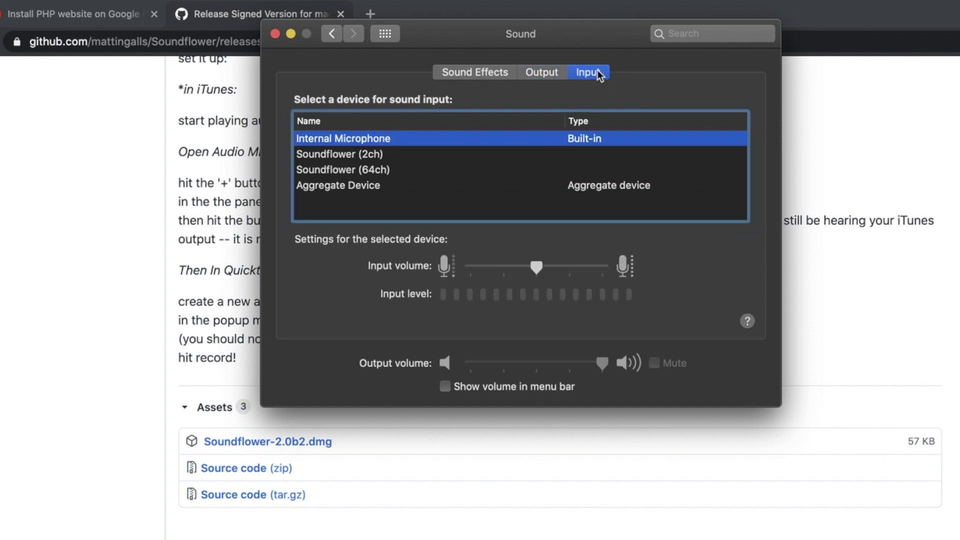
click(585, 187)
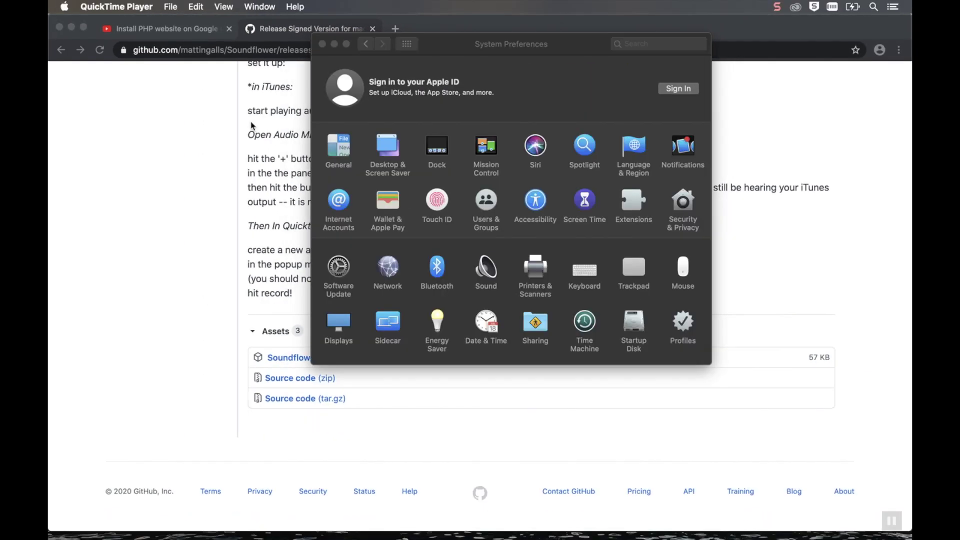
Bring the YouTube video tab forward, then start a new QuickTime screen recording
click(188, 95)
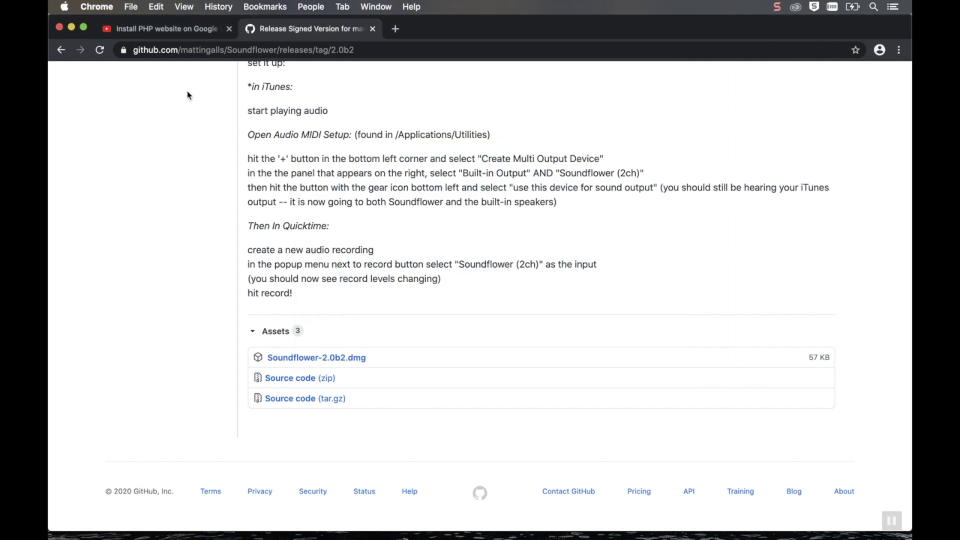
click(170, 31)
key(super+Tab)
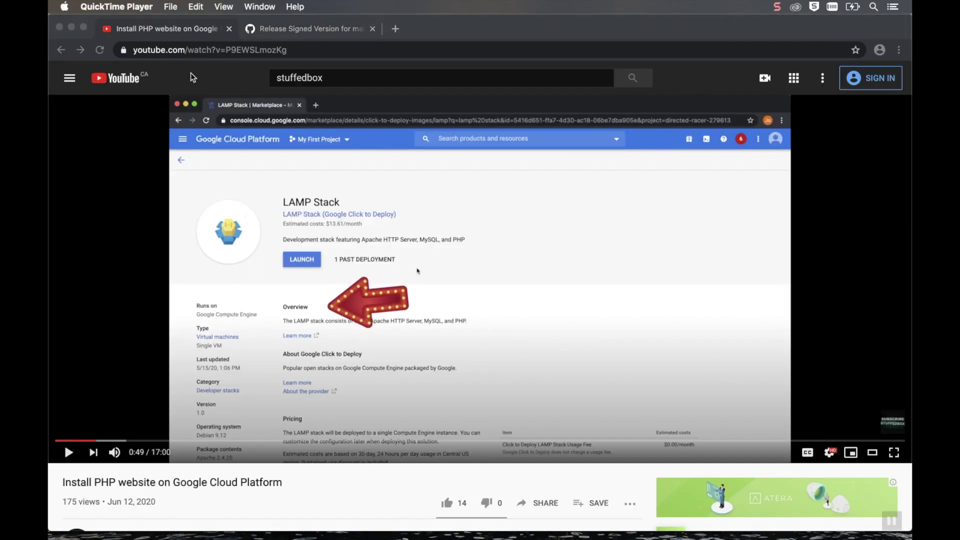
click(170, 7)
click(200, 45)
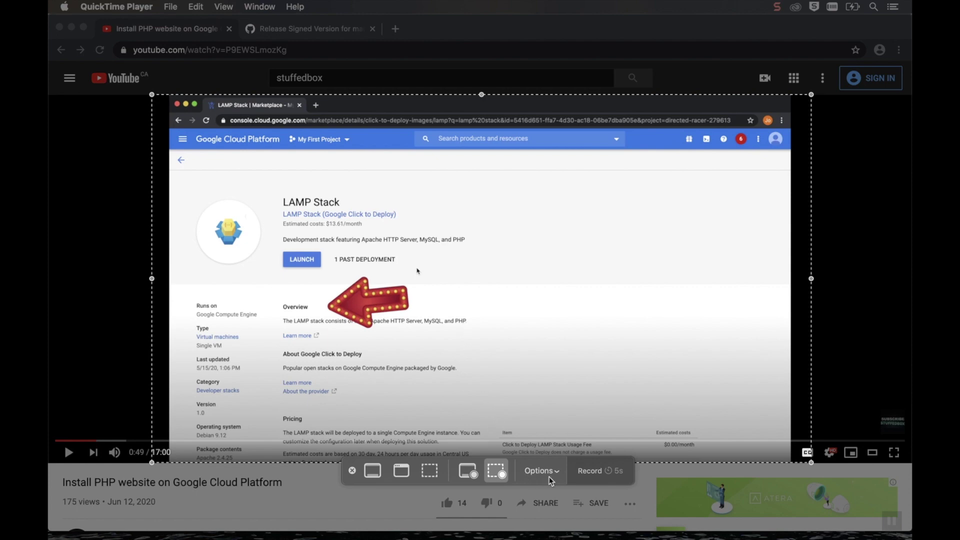
Set the recording microphone to Soundflower, nudge the capture frame upward, and start recording
click(542, 471)
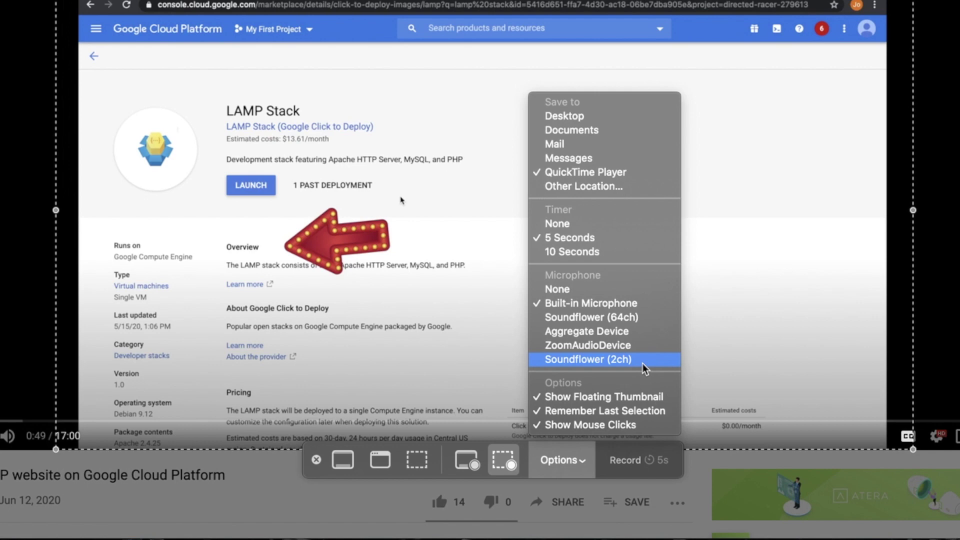
click(640, 318)
drag(639, 317, 641, 311)
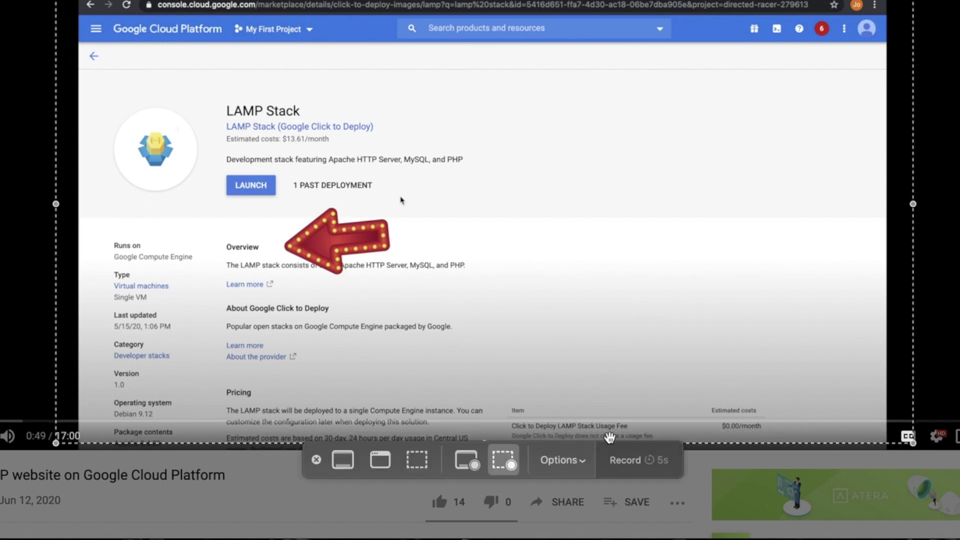
click(622, 458)
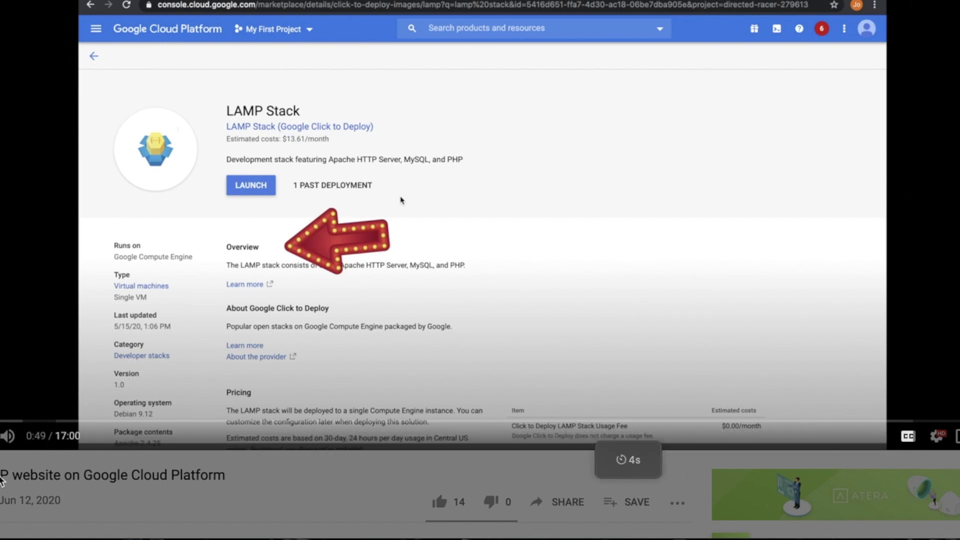
Record about 8 seconds of the YouTube video, stop the capture, and play back the new .mov file
key(alt+super+8)
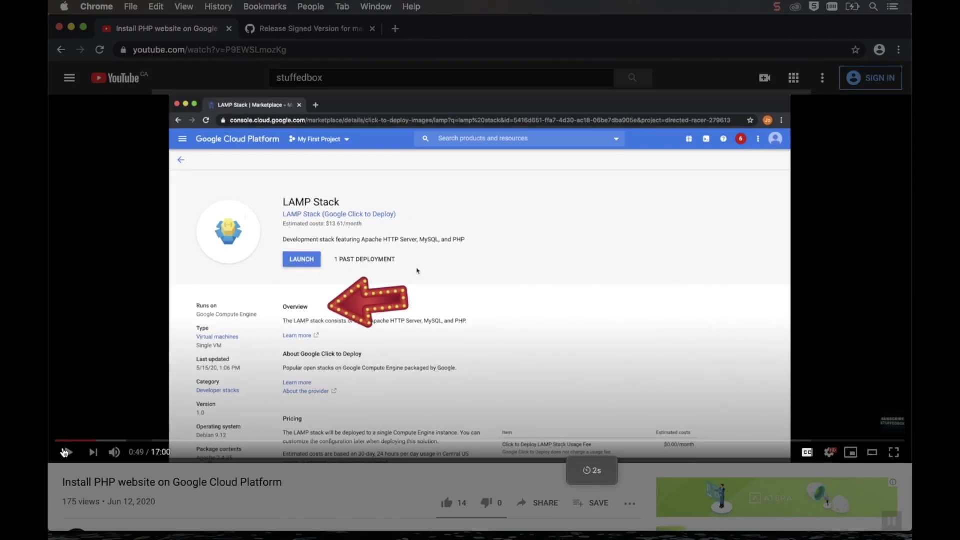
click(64, 453)
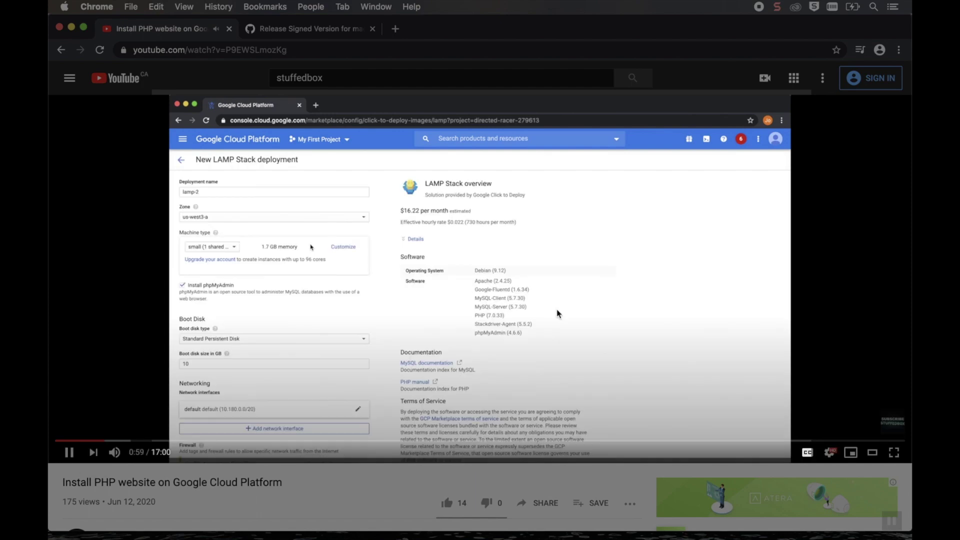
click(575, 300)
key(super+Tab)
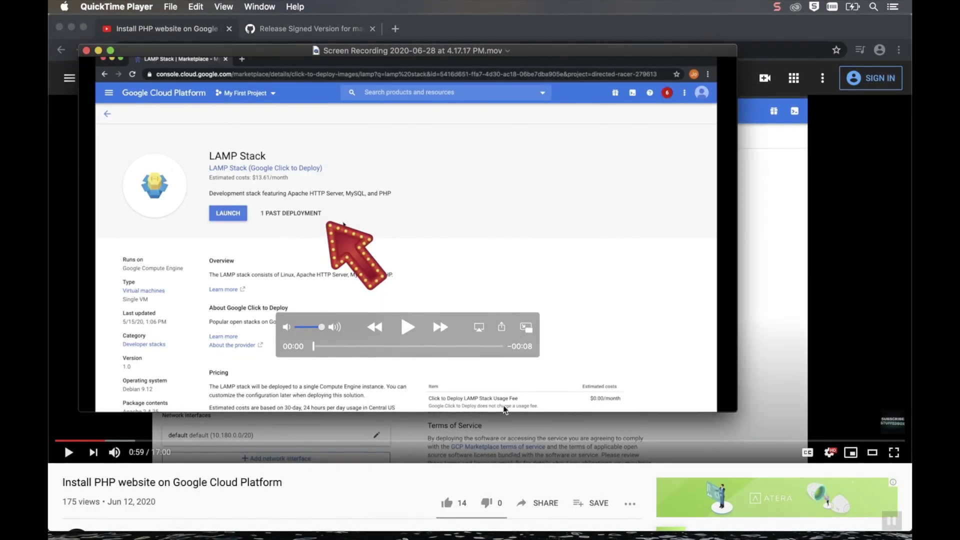
click(407, 327)
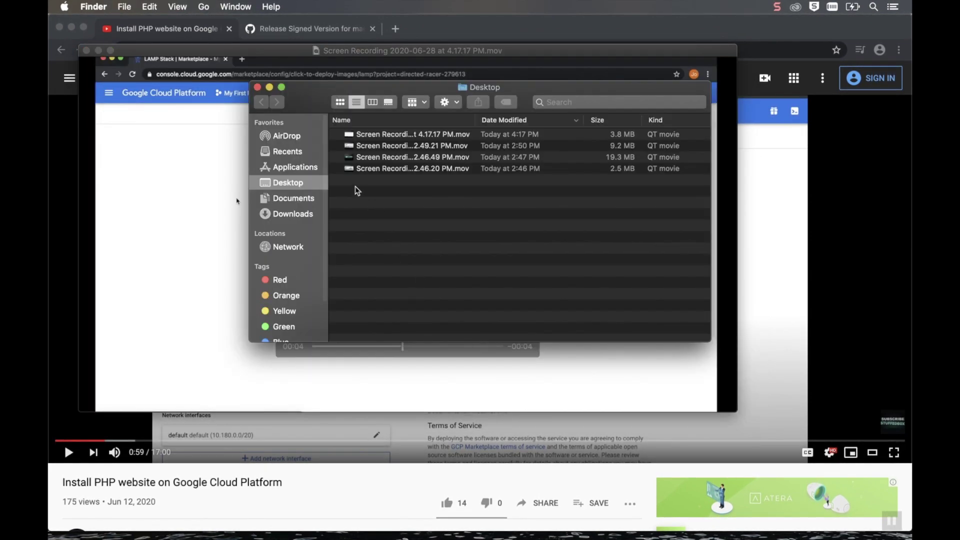
In the Sound preferences, set input to External Microphone and output to Headphones
click(406, 146)
click(64, 6)
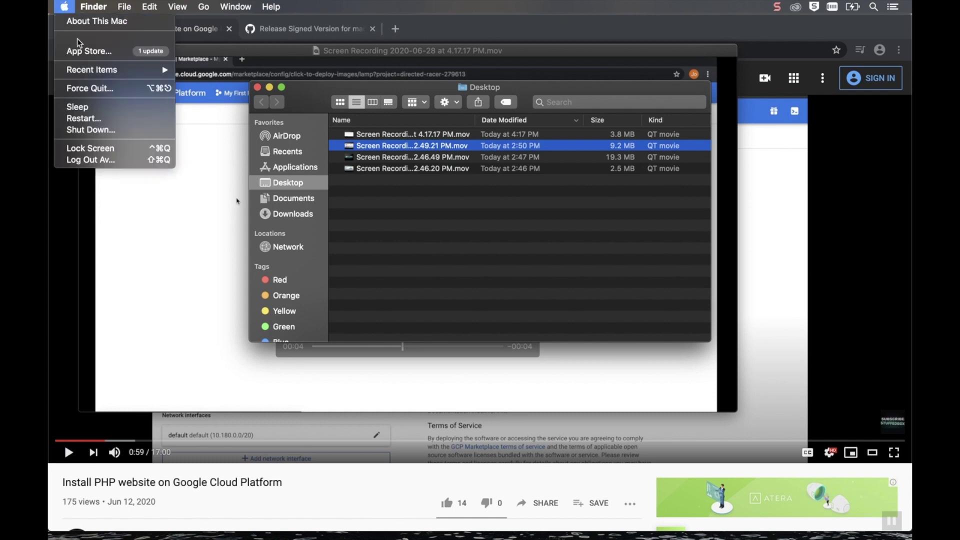
click(78, 37)
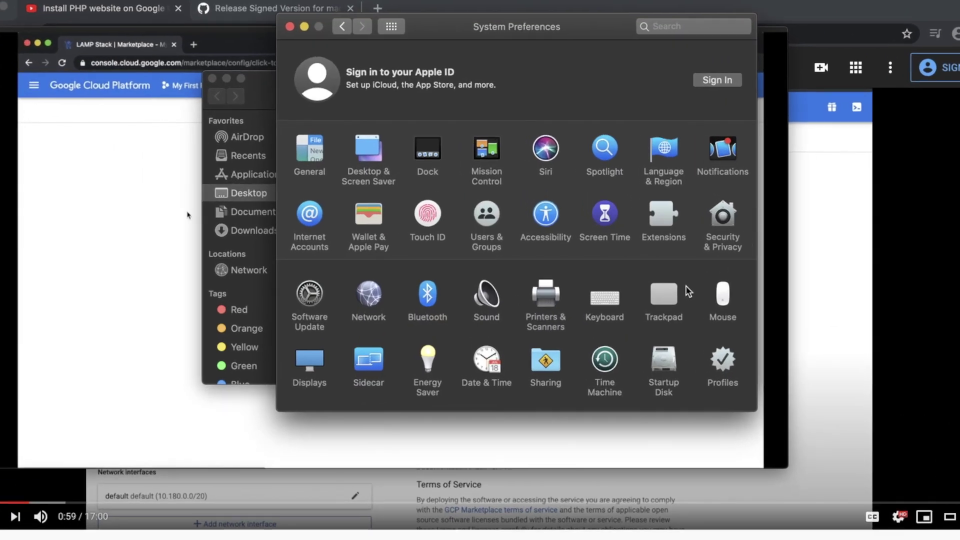
click(481, 294)
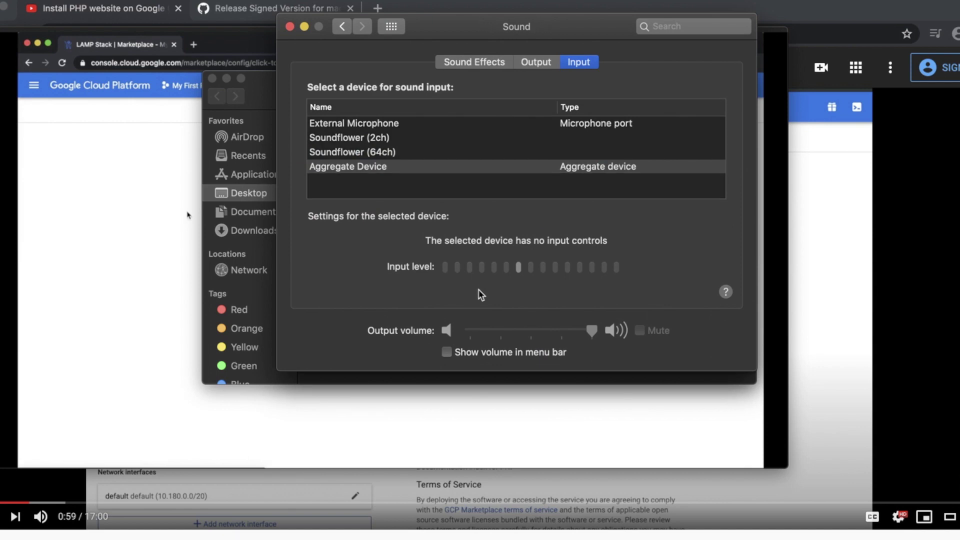
click(403, 125)
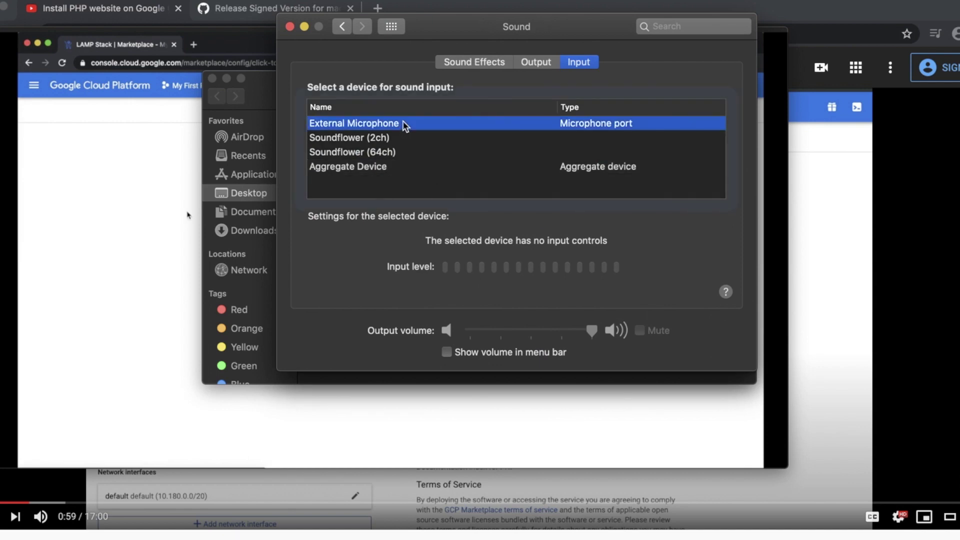
click(536, 60)
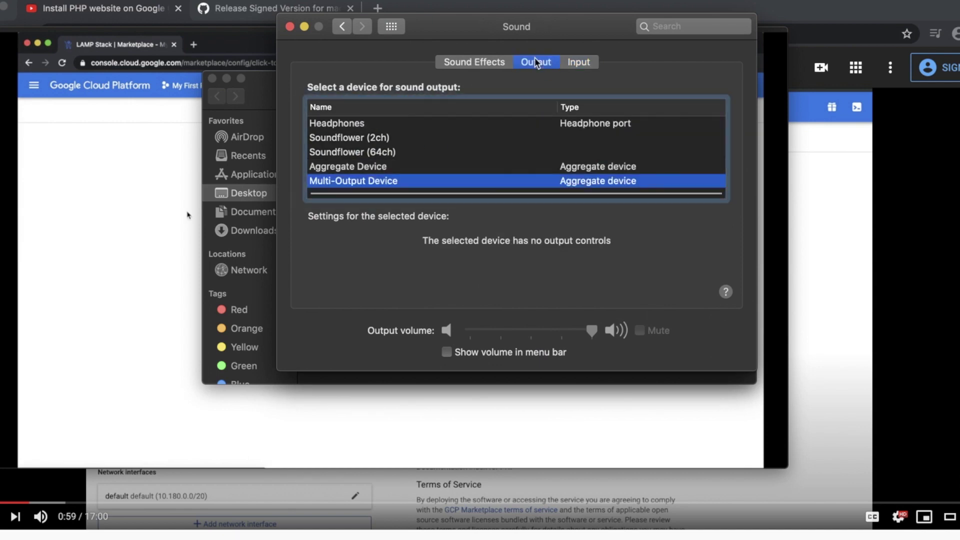
click(427, 126)
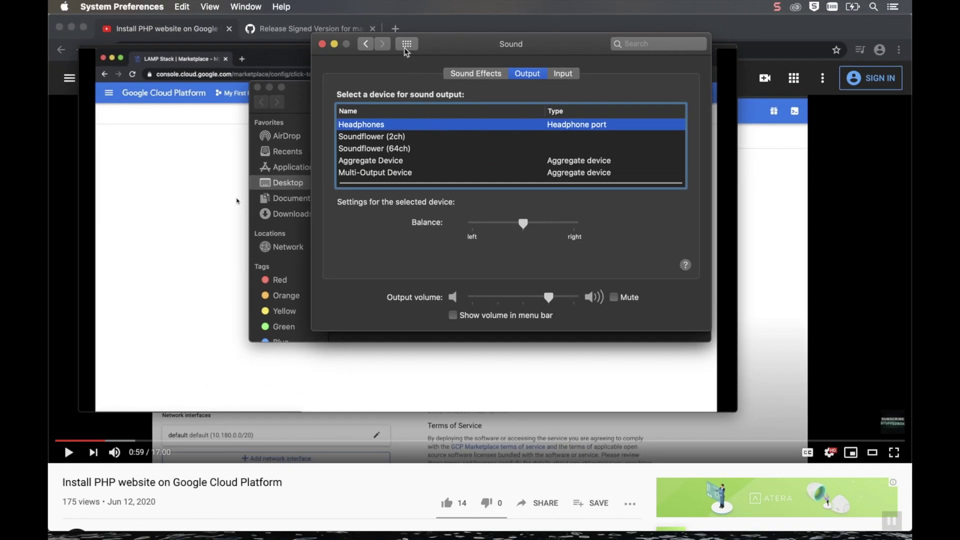
Mount Soundflower-2.0b2.dmg from Downloads and launch Uninstall Soundflower.scpt in Script Editor
click(302, 110)
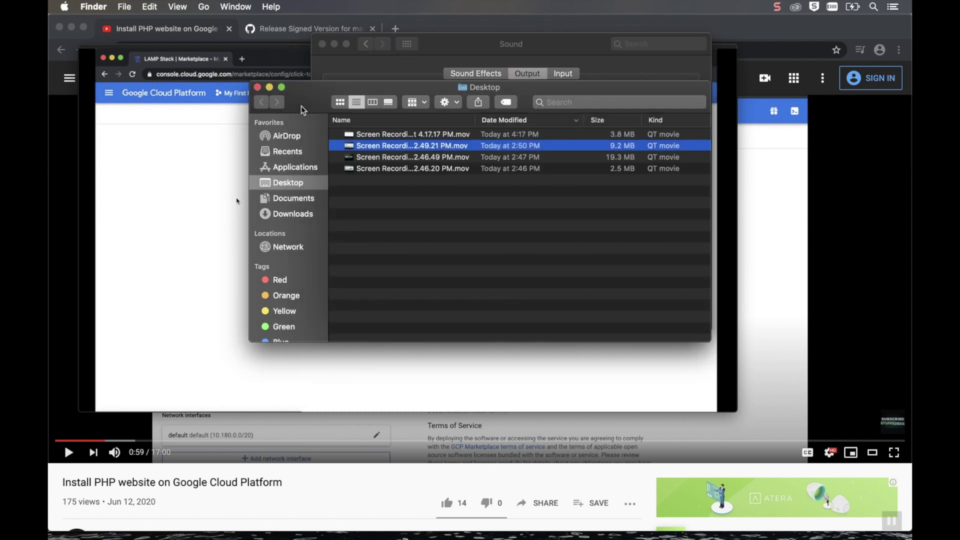
click(307, 218)
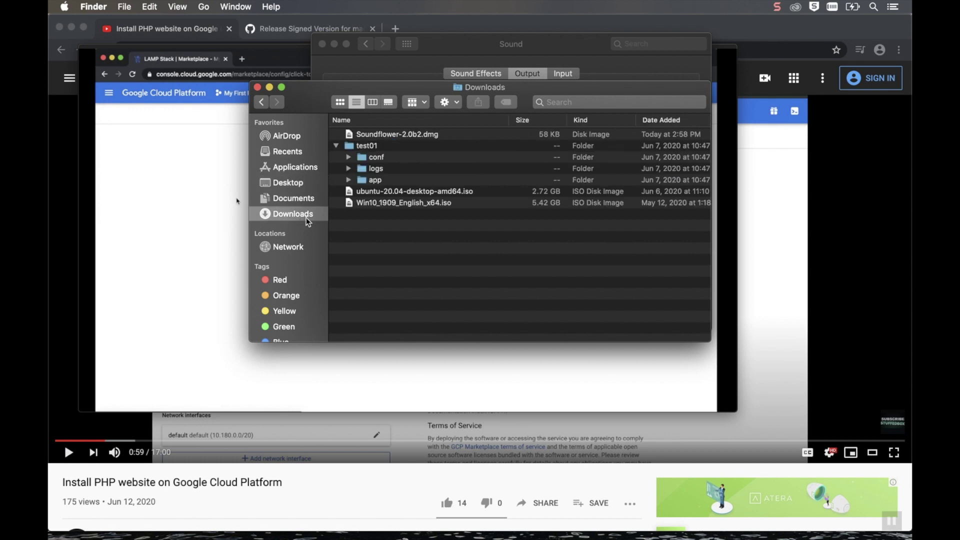
click(422, 139)
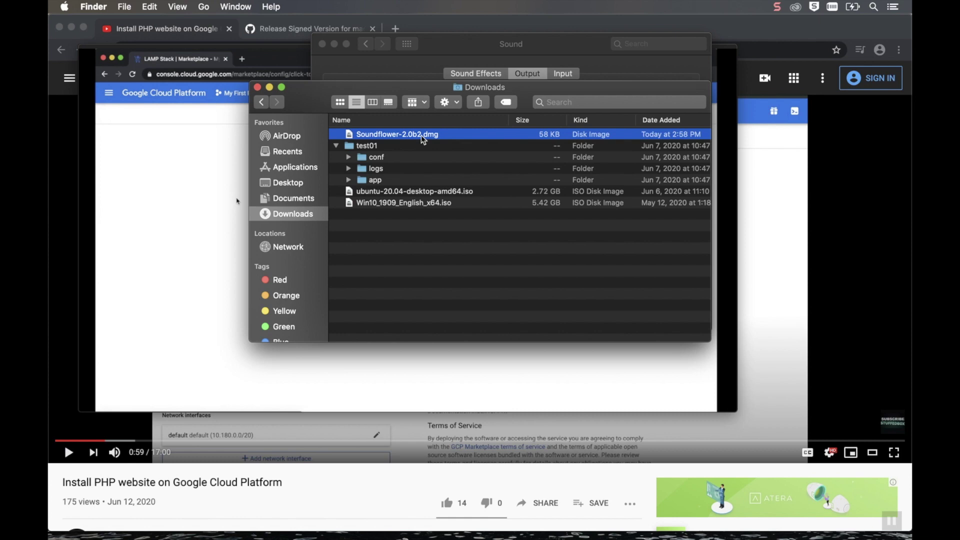
double_click(422, 139)
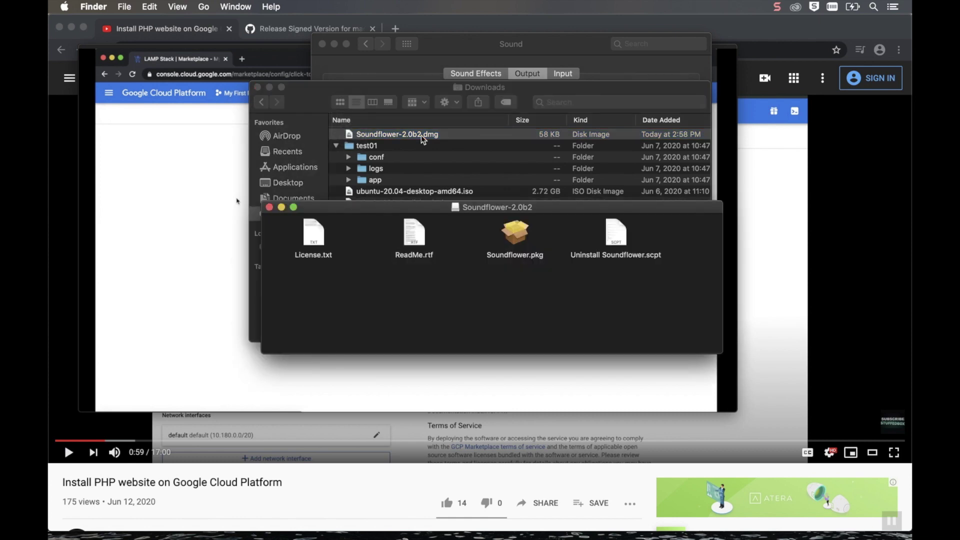
double_click(617, 232)
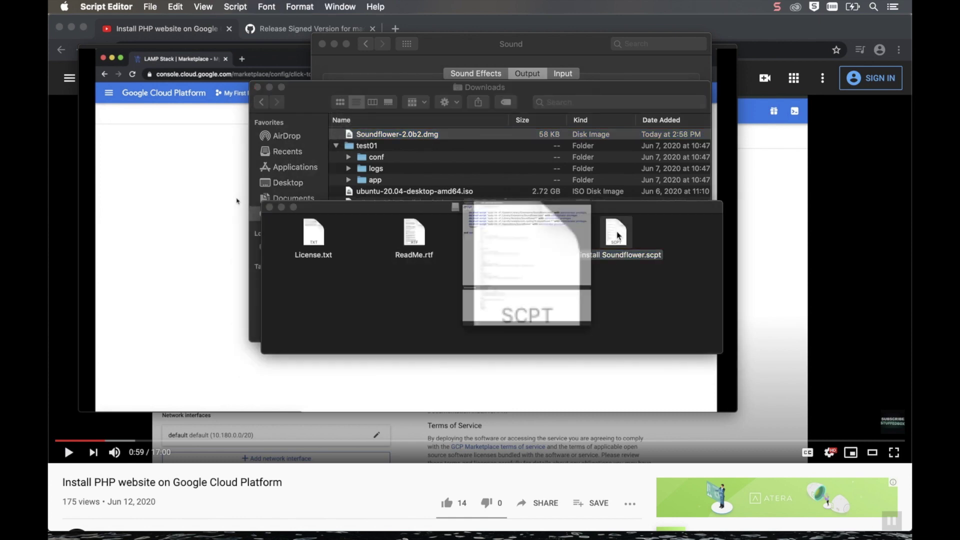